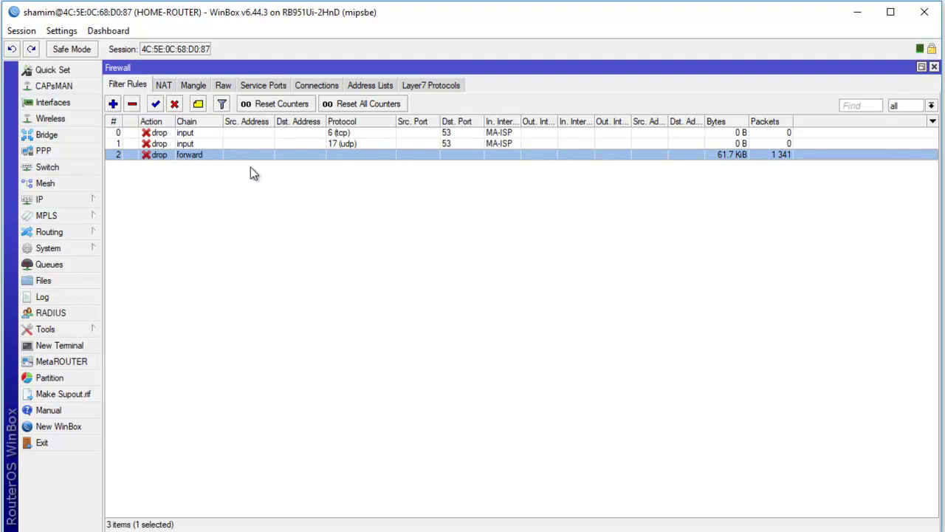
Step: Start a new firewall filter rule on the forward chain and open its advanced matching settings
click(113, 104)
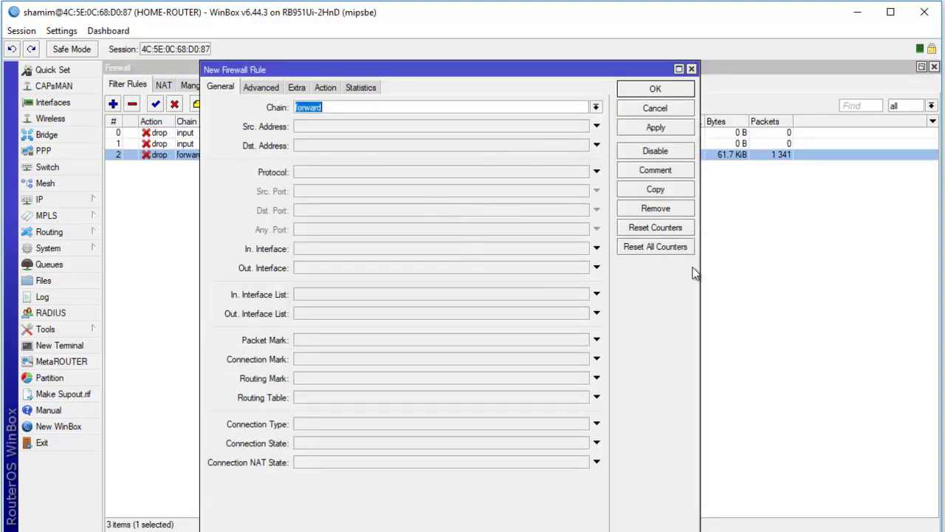
click(262, 87)
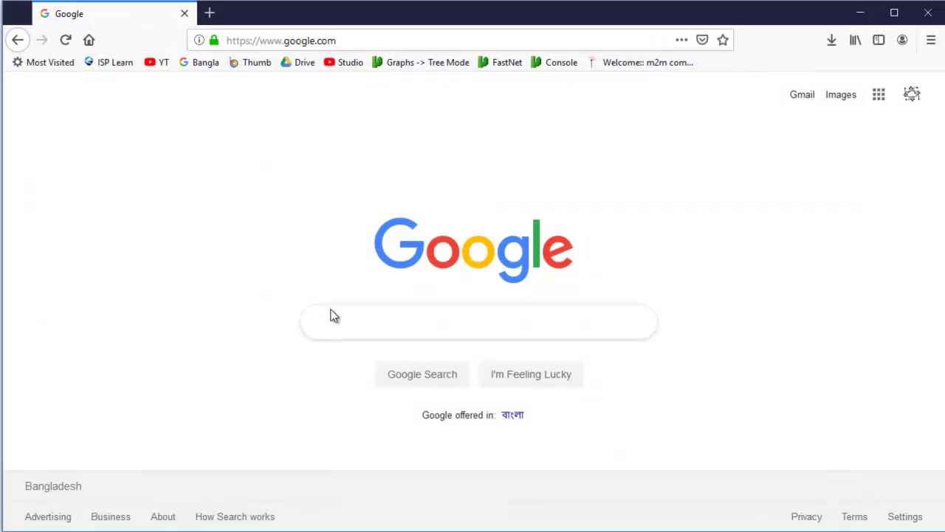
Step: Switch to the web browser and search Google for "how to block facebook mikrotik layer 7"
click(336, 330)
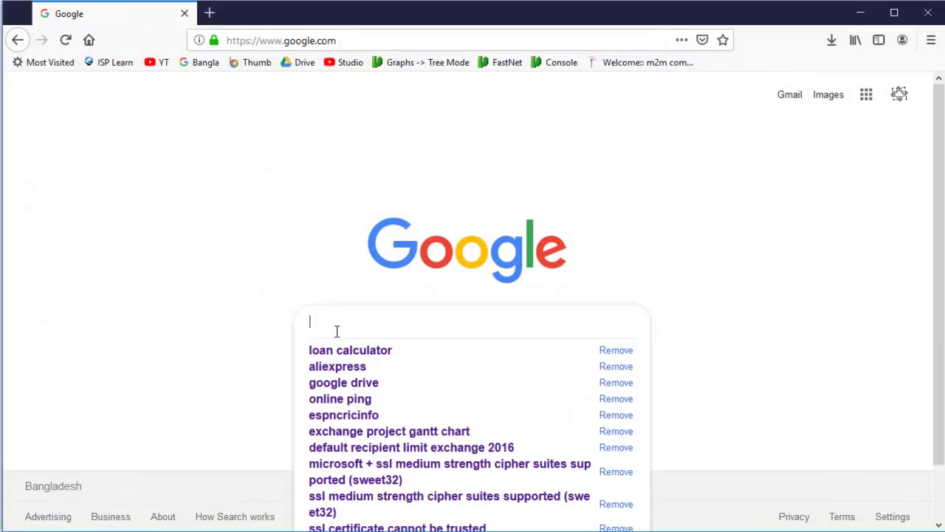
text(how to)
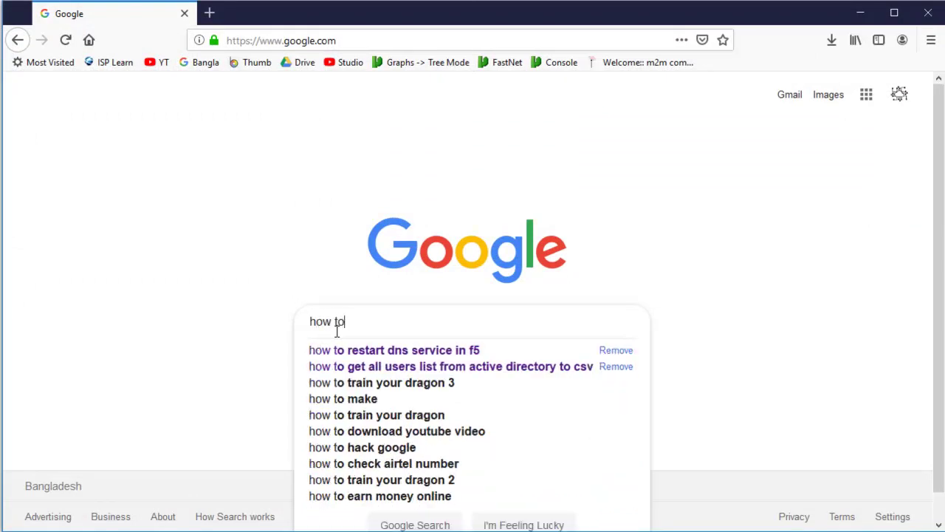
text( block)
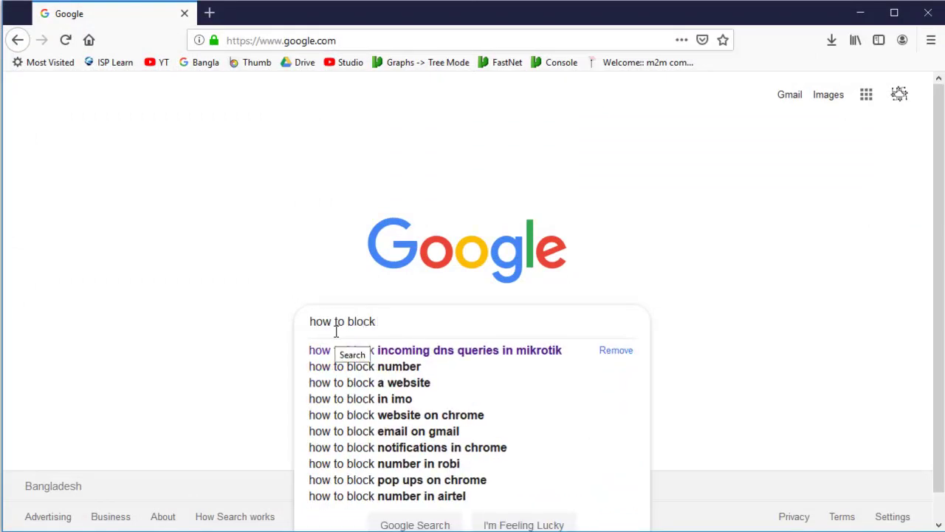
text( facebook wi)
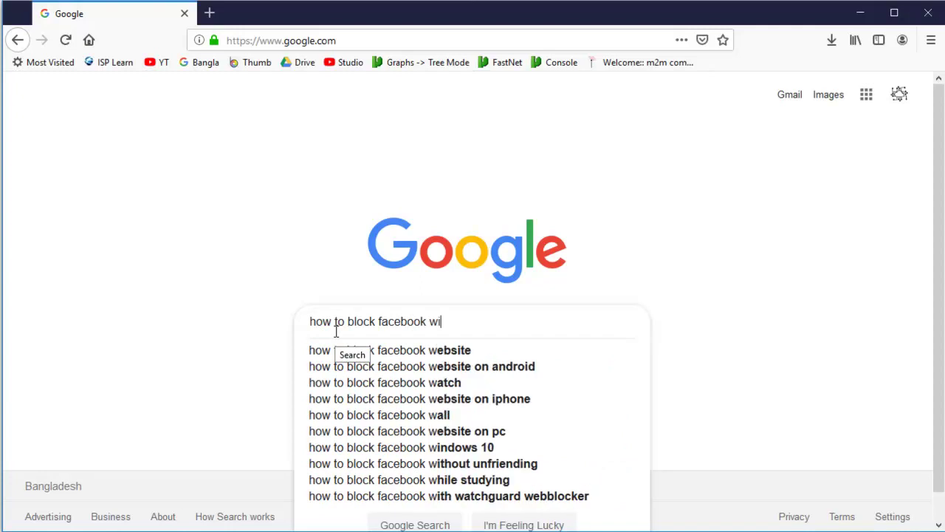
text(th layer)
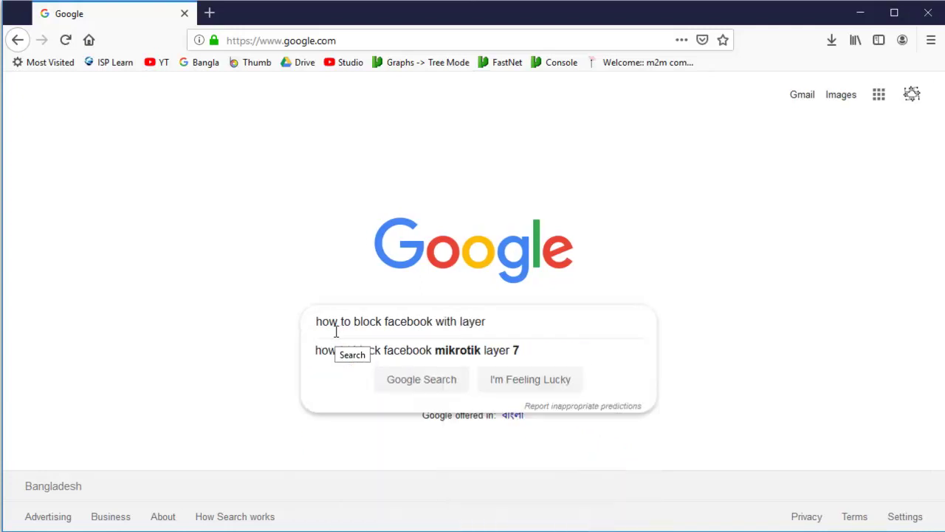
text( 7 m)
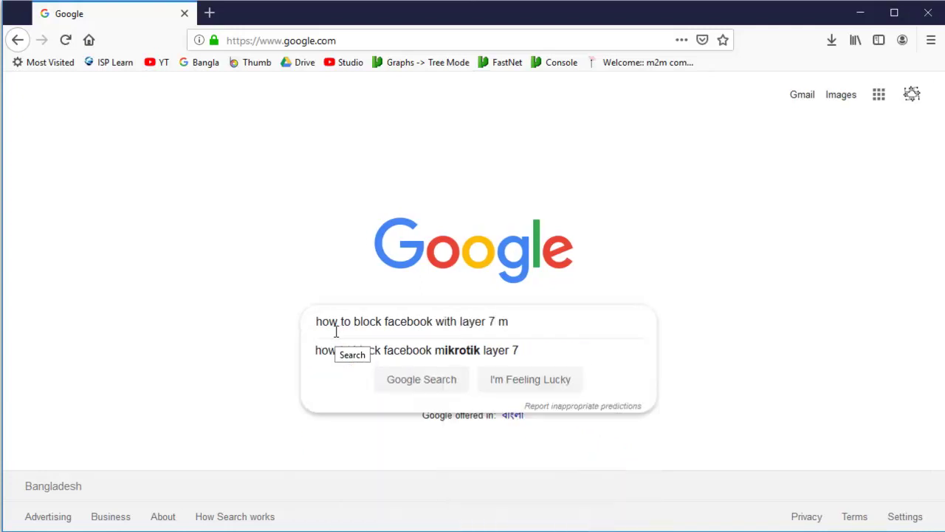
key(Down)
key(Return)
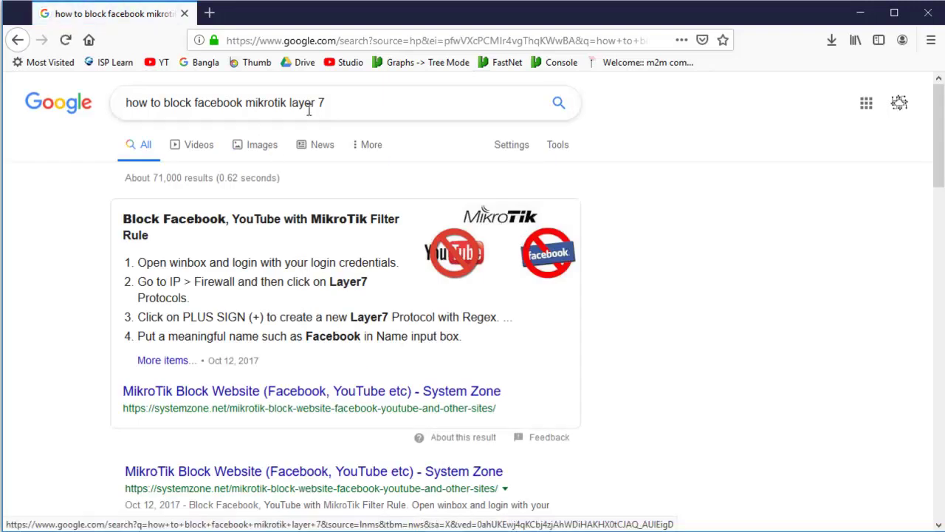
Step: Look through the search results and open the forum thread "Blocking facebook - MikroTik" in a new browser tab
scroll(264, 351, down, 3)
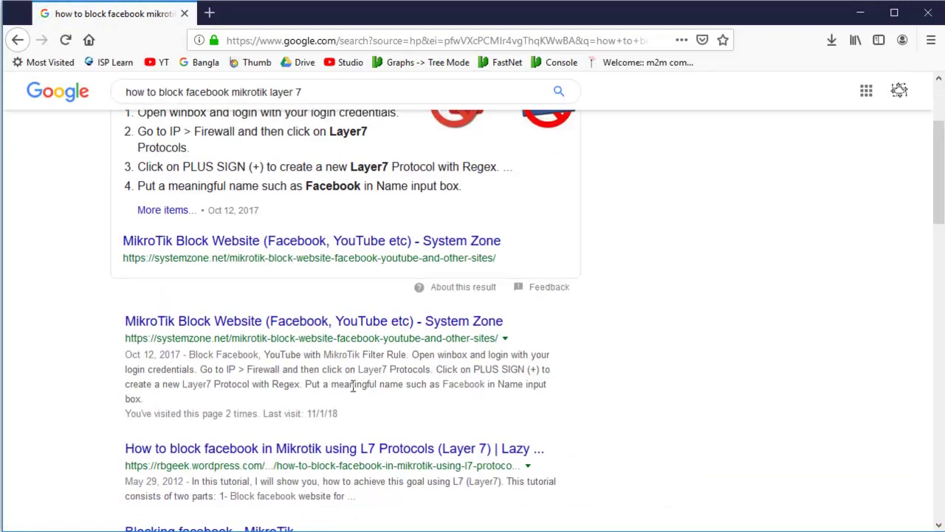
scroll(333, 454, down, 3)
scroll(331, 452, down, 3)
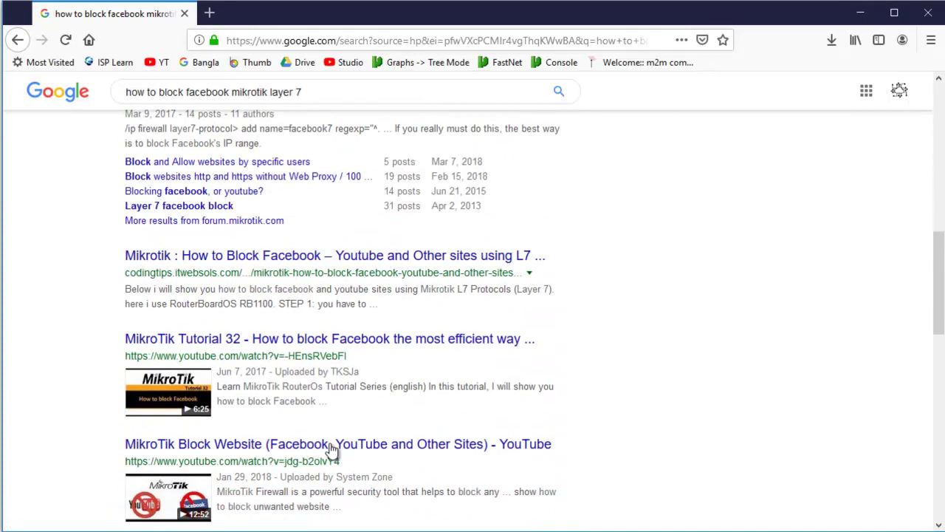
scroll(328, 449, up, 1)
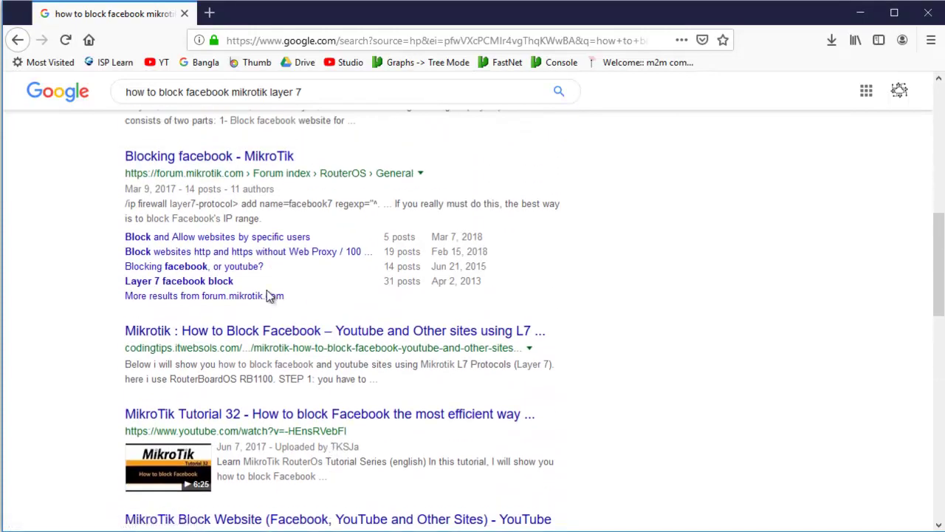
right_click(197, 162)
click(219, 175)
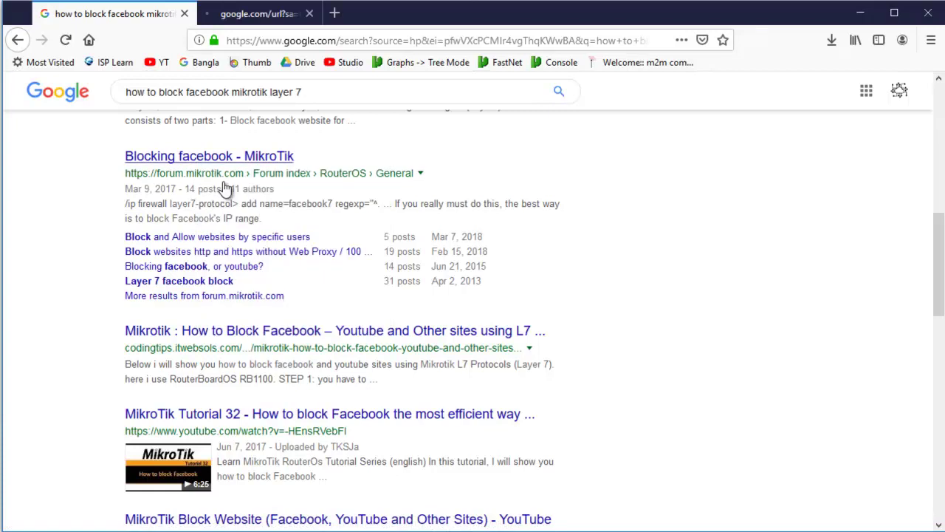
click(260, 19)
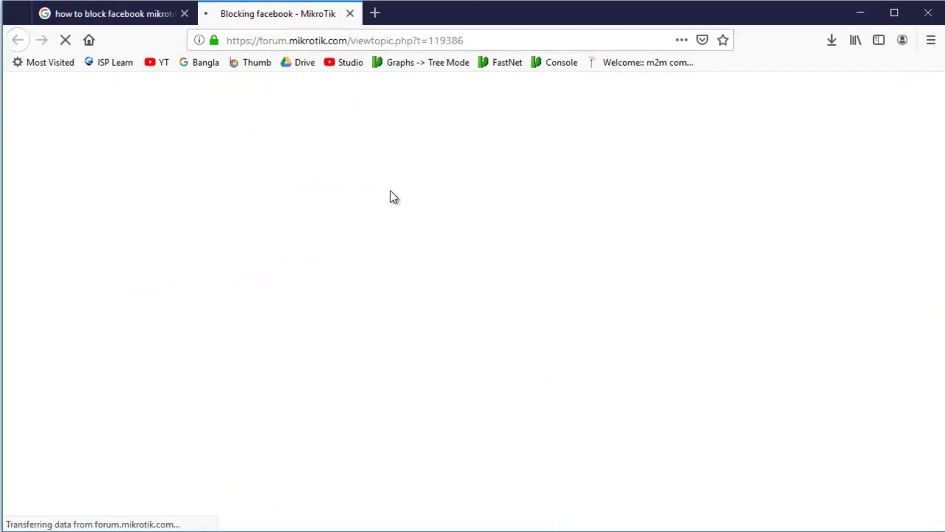
Step: Copy the regexp value "^.+(facebook.com).*$" from the first forum post, including its surrounding quotation marks
scroll(376, 329, down, 5)
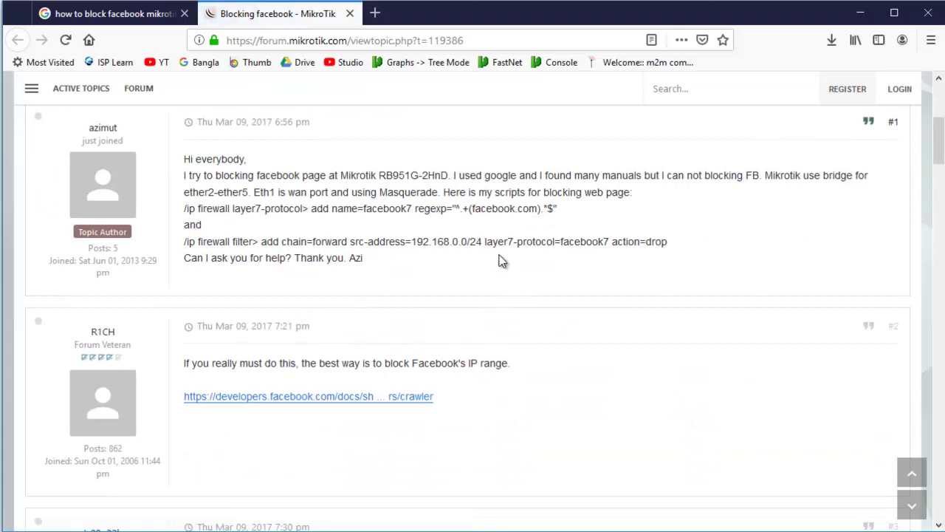
double_click(422, 209)
click(455, 209)
drag(453, 209, 559, 213)
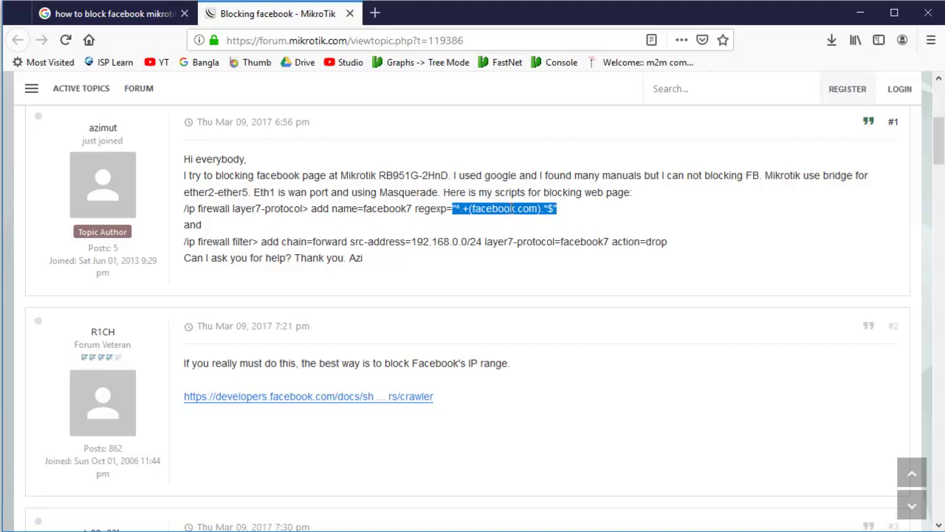
right_click(514, 209)
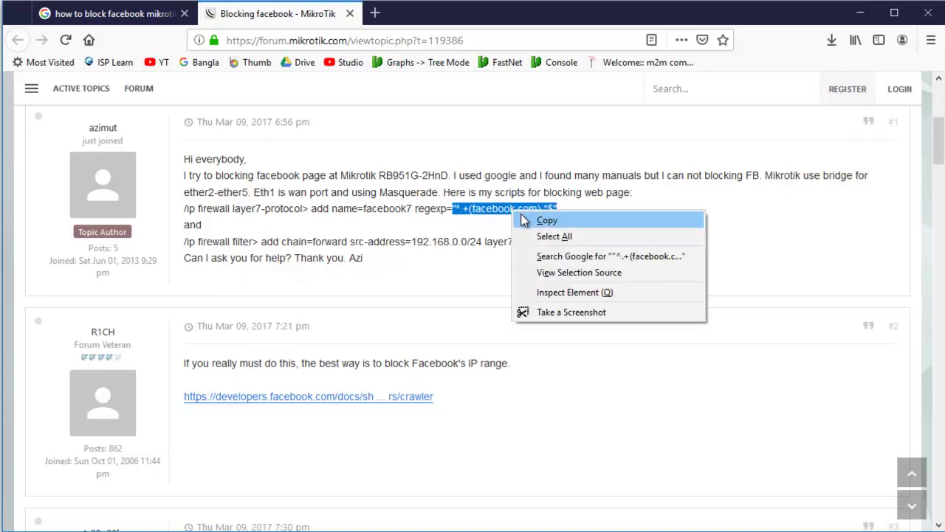
click(546, 220)
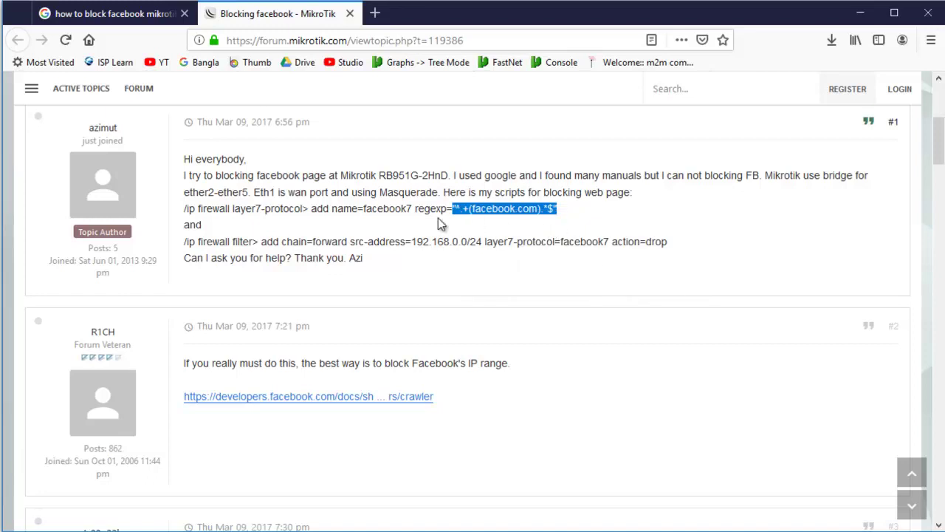
Step: Copy only the expression ^.+(facebook.com).*$ from the first forum post, without the quotation marks
click(519, 223)
drag(459, 211, 554, 211)
right_click(504, 211)
click(538, 220)
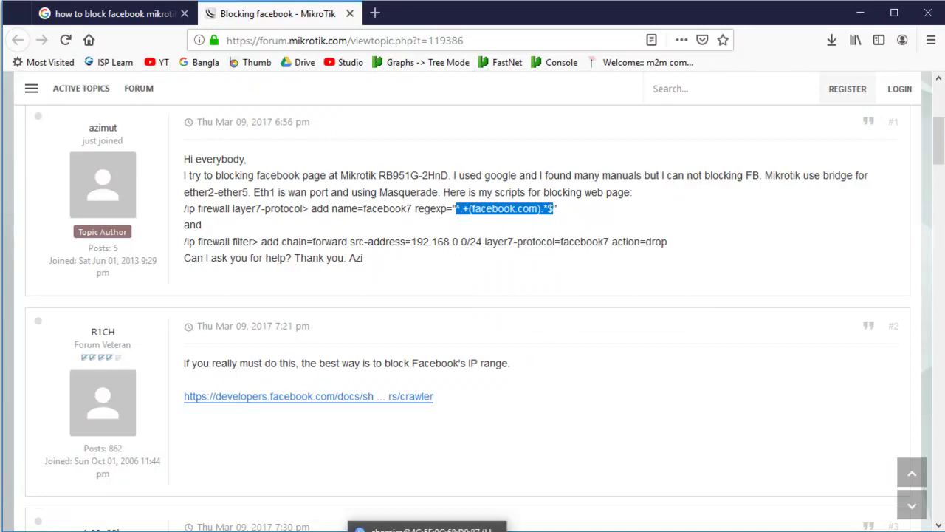
Step: Switch to WinBox, discard the unsaved rule and add a Layer7 protocol named facebook with the copied regexp ^.+(facebook.com).*$
key(alt+Tab)
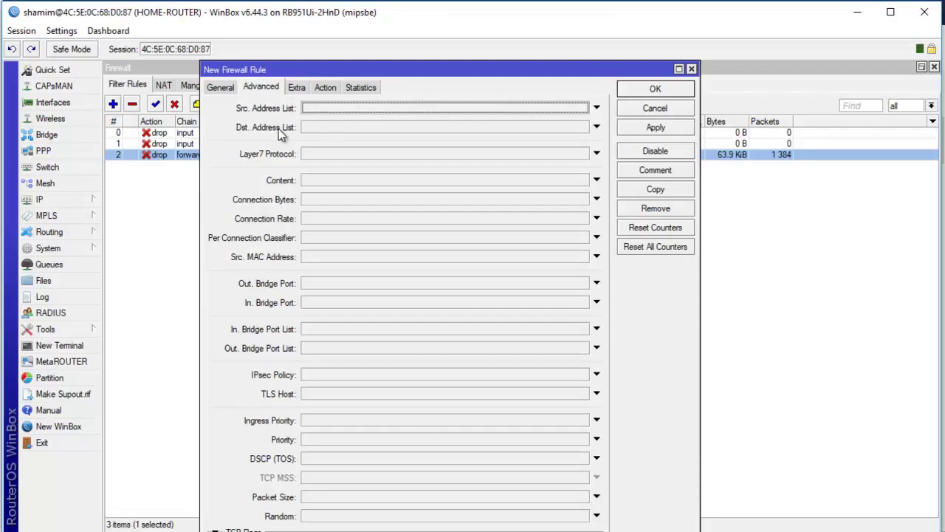
click(657, 108)
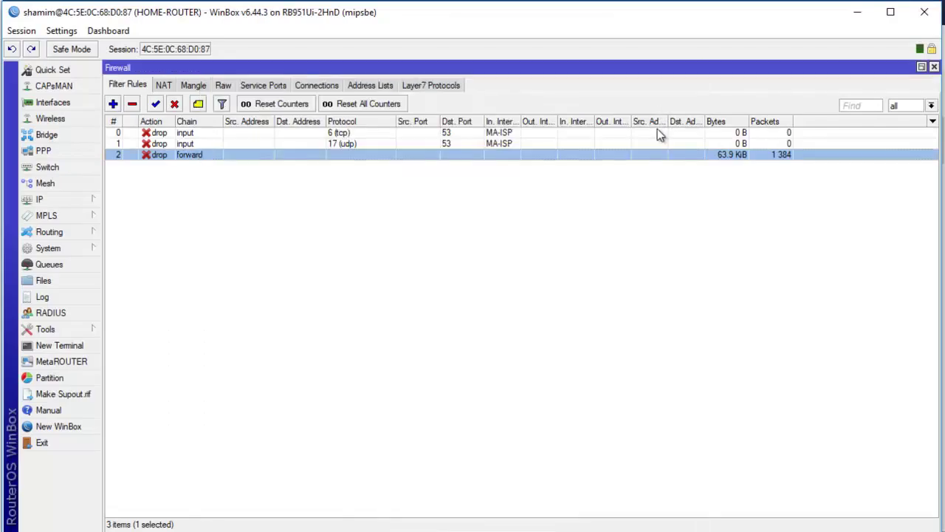
click(423, 88)
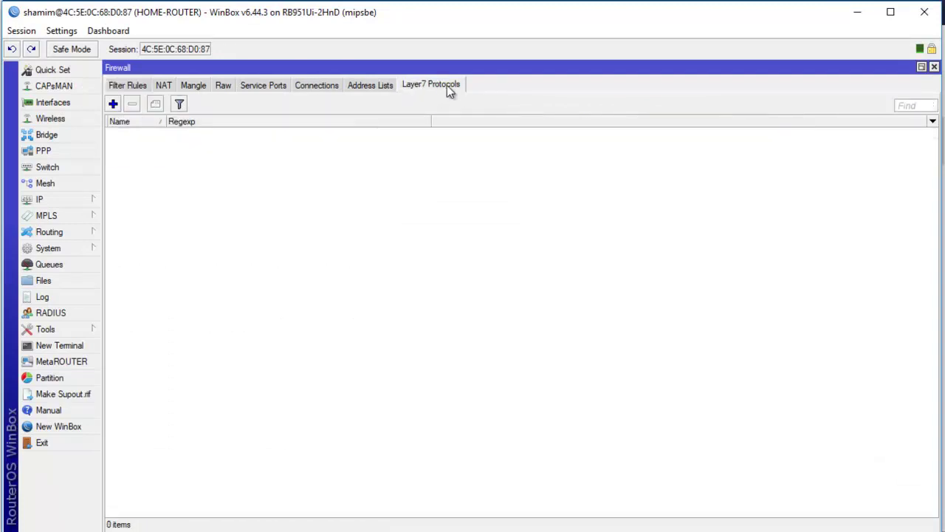
click(113, 103)
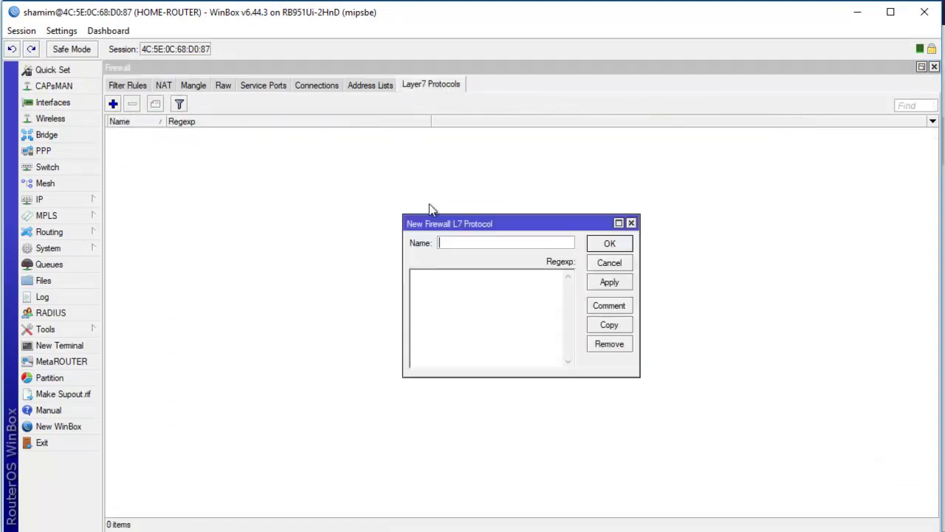
text(facebook)
right_click(502, 295)
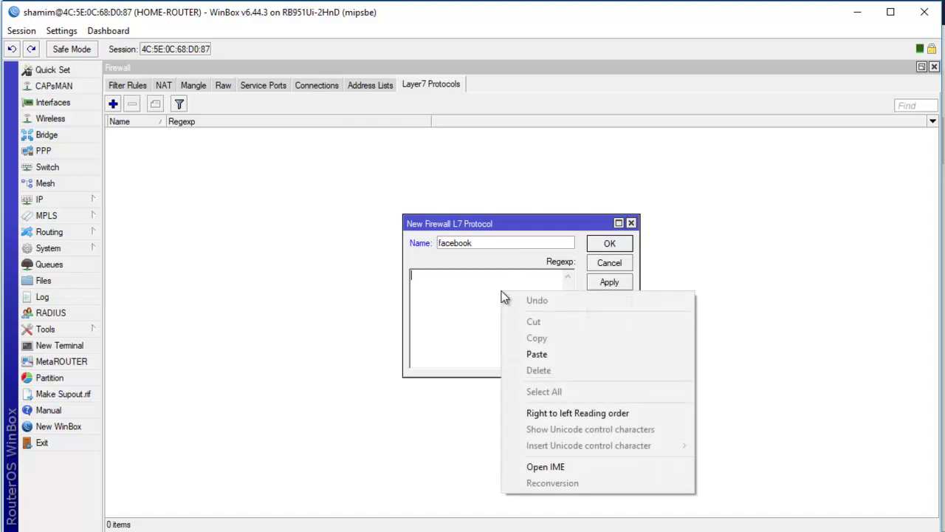
click(539, 355)
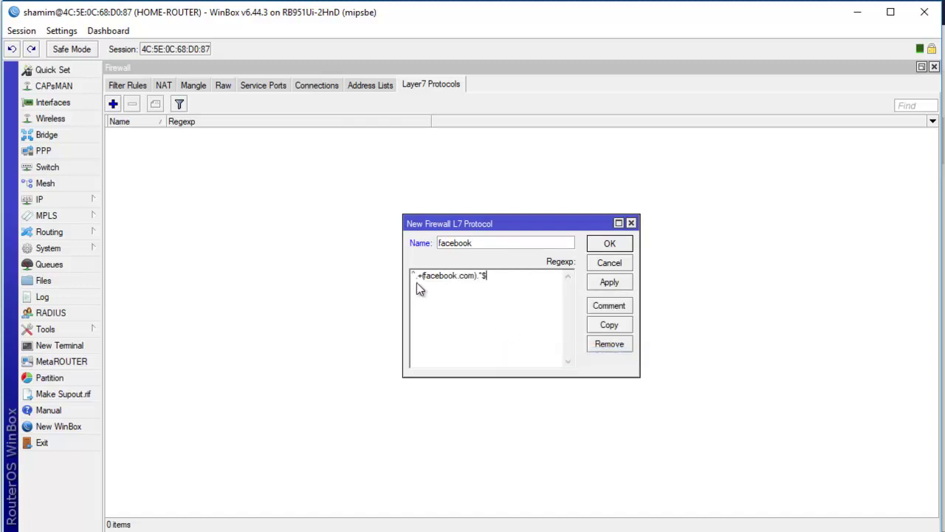
click(616, 285)
click(620, 245)
Step: Reopen the facebook Layer7 protocol, examine the parts of its regexp and close it without changes
click(153, 141)
double_click(153, 140)
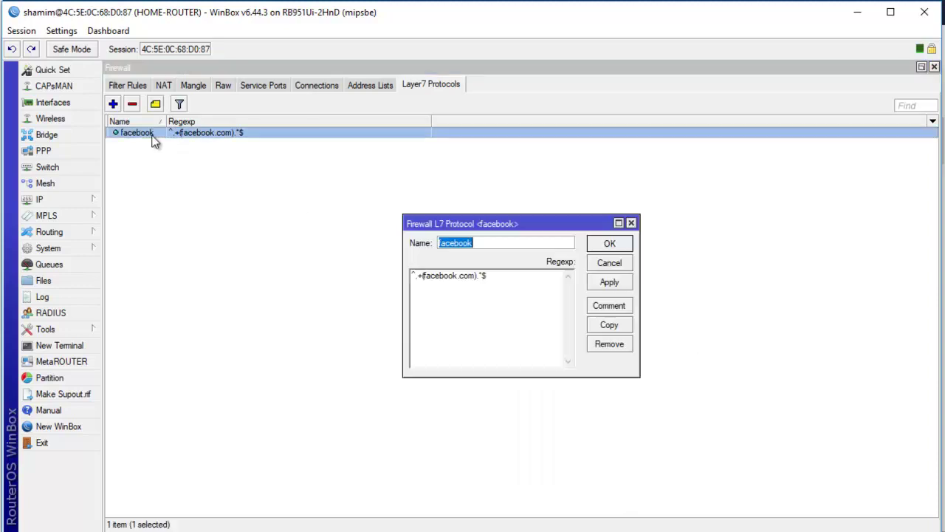
click(499, 289)
drag(495, 281, 412, 283)
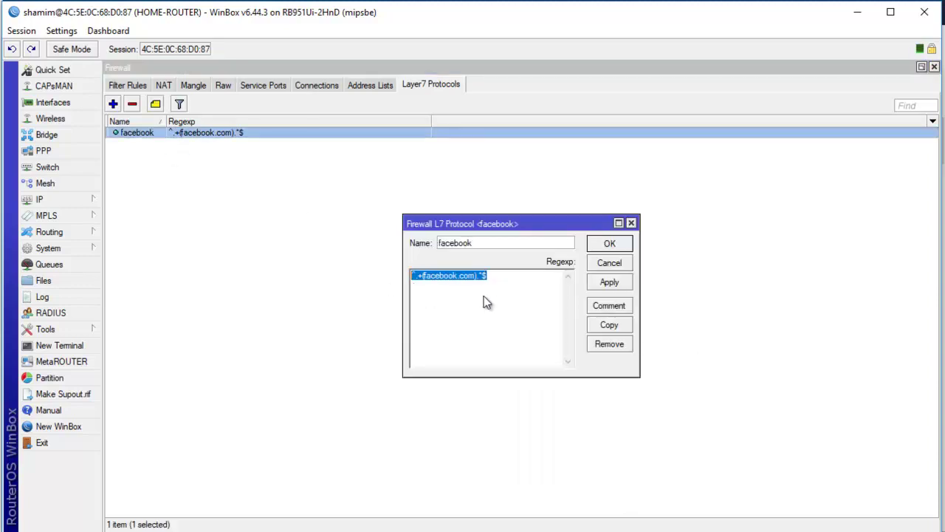
click(497, 297)
drag(498, 297, 482, 285)
click(433, 291)
drag(473, 286, 448, 279)
click(477, 284)
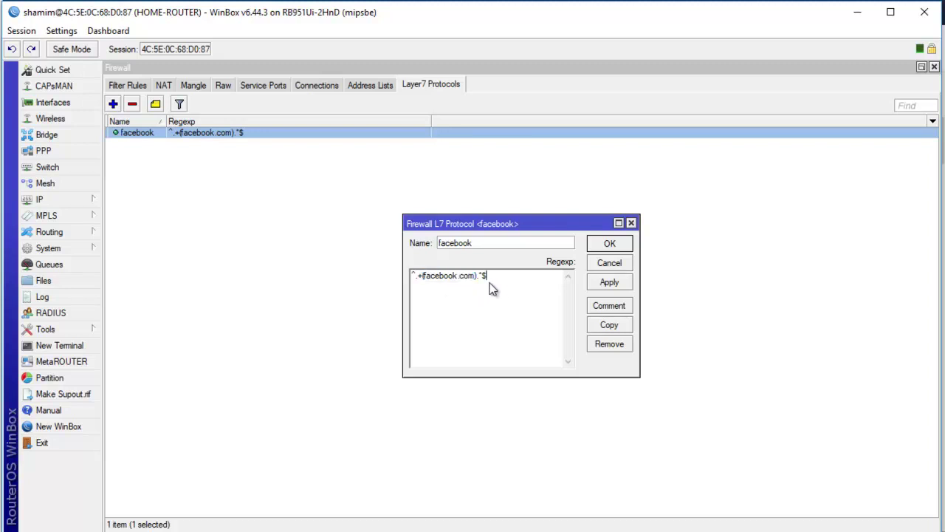
click(606, 260)
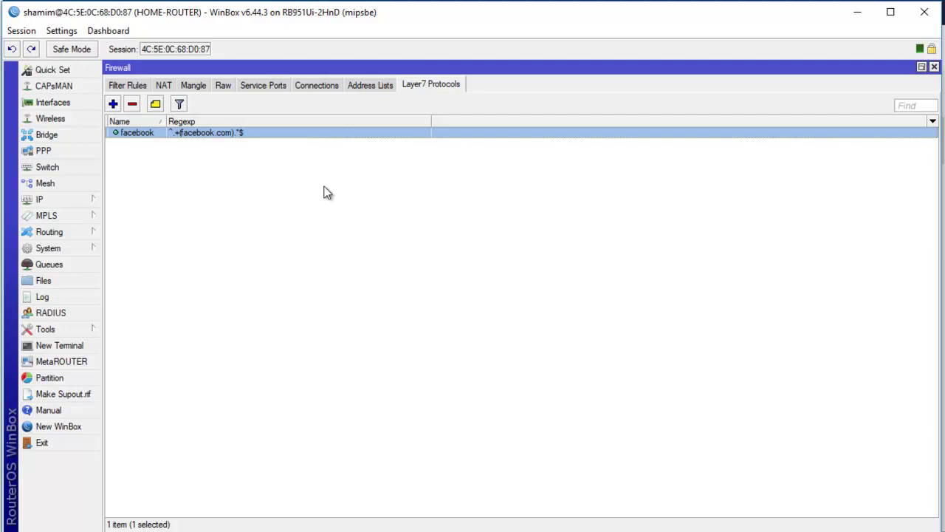
Step: Return to the firewall filter rules and start a new rule on the forward chain
click(140, 86)
click(188, 175)
click(115, 105)
click(211, 87)
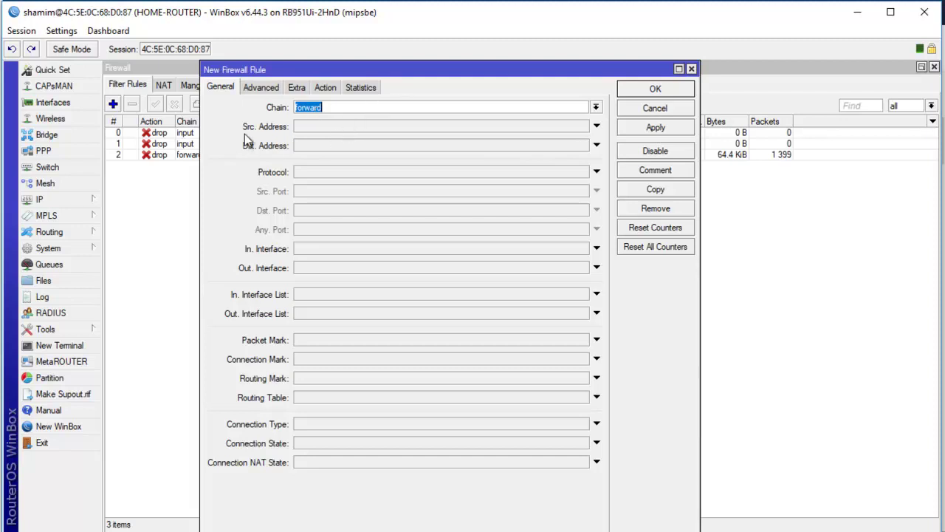
Step: Check the LAN network in the router's IP address list and set the new rule's source address to 10.0.0.0/24
click(312, 131)
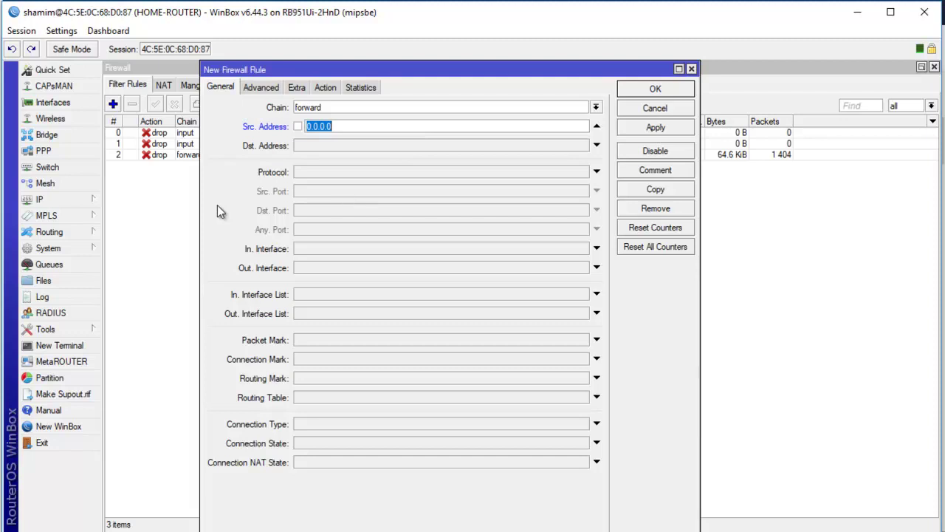
click(60, 201)
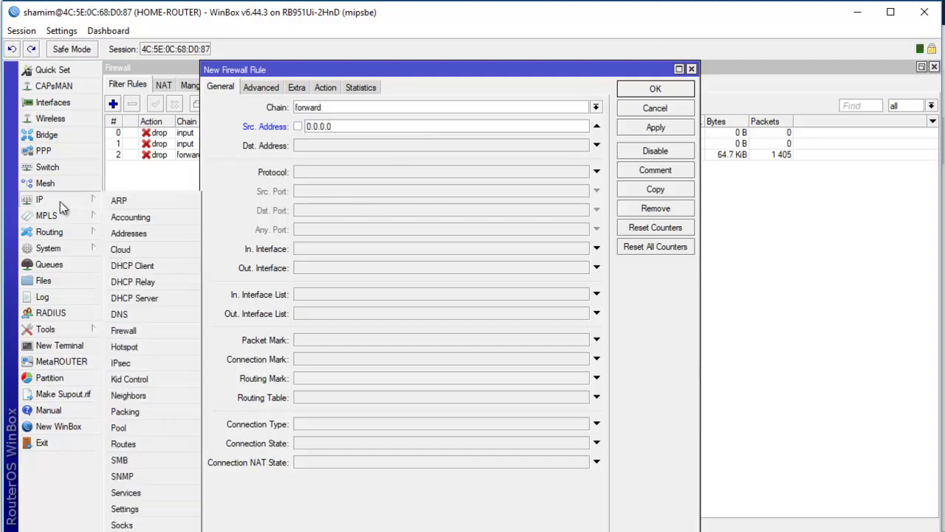
click(132, 233)
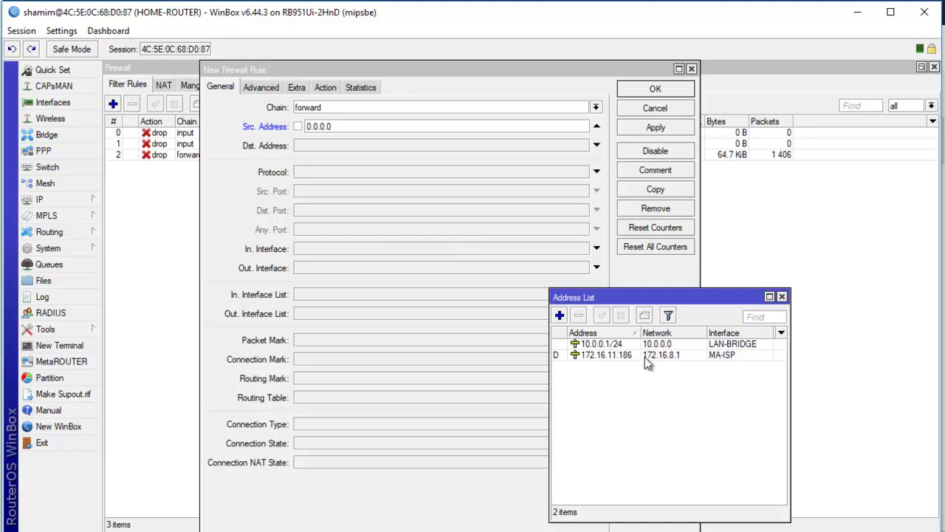
click(782, 297)
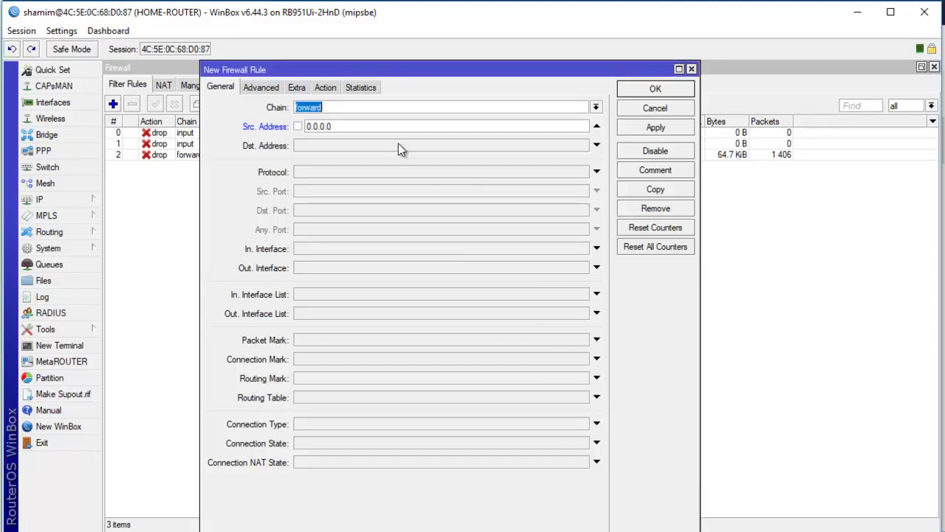
click(348, 127)
text(10)
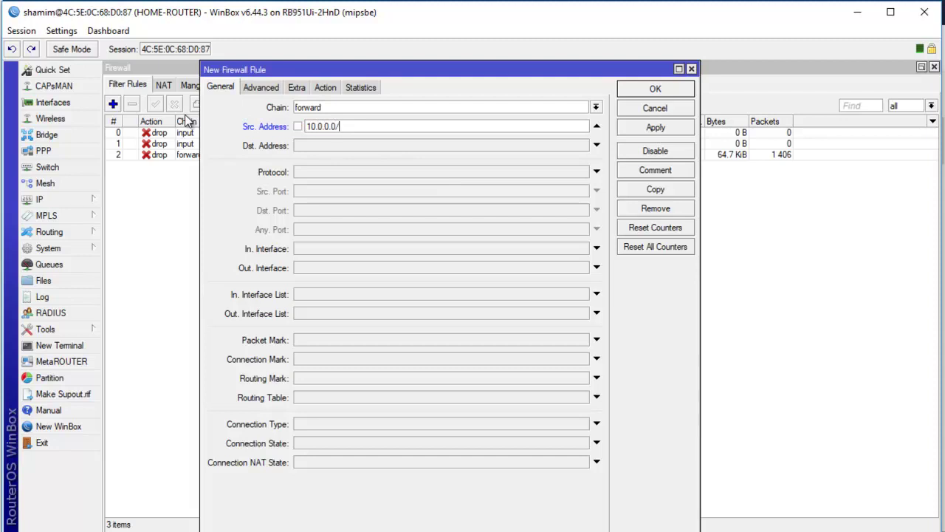
Step: Set the new forward rule to match the facebook Layer7 protocol
click(266, 87)
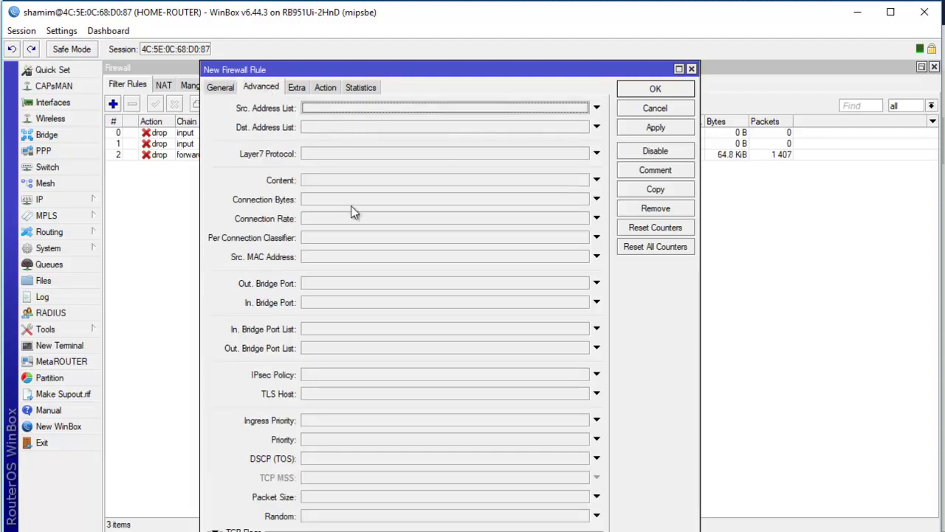
click(308, 155)
click(359, 161)
click(362, 158)
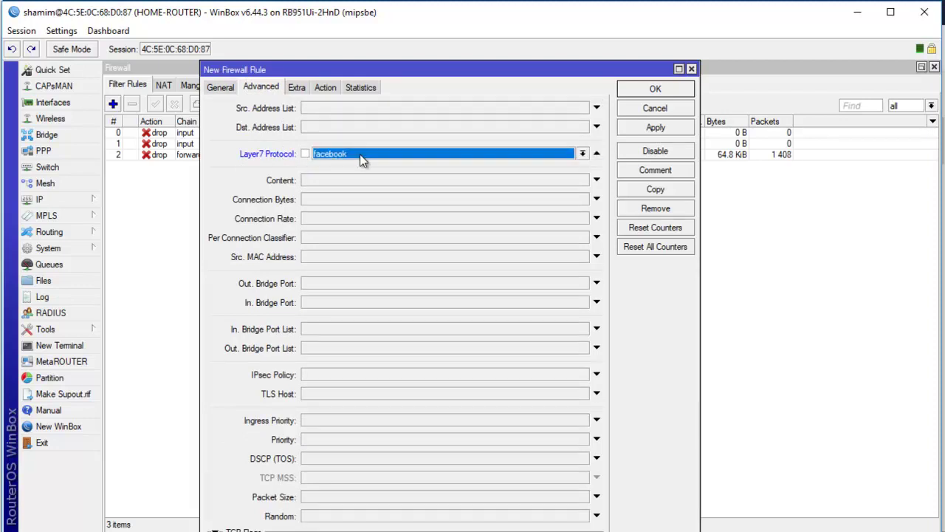
Step: Check the facebook entry in the Layer7 protocol list, close the Firewall window and reselect facebook as the rule's Layer7 protocol
drag(406, 71, 413, 245)
click(418, 87)
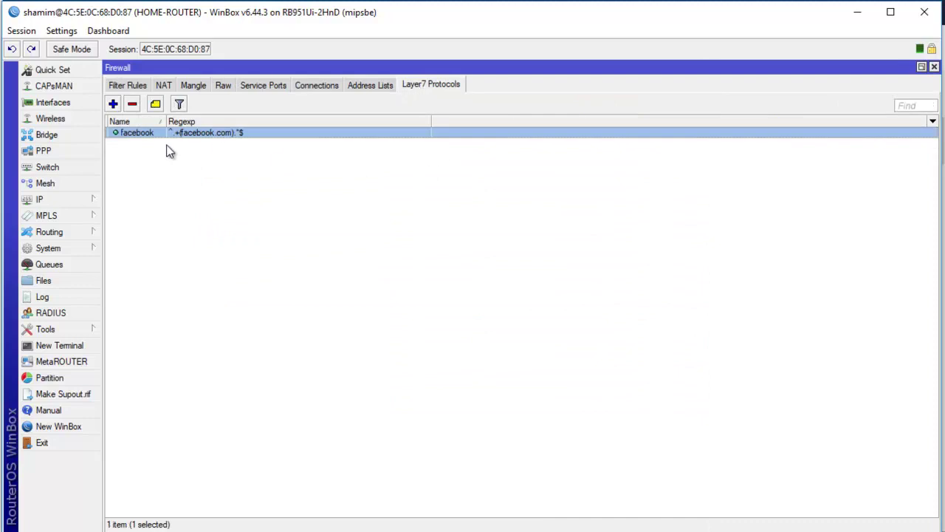
click(934, 67)
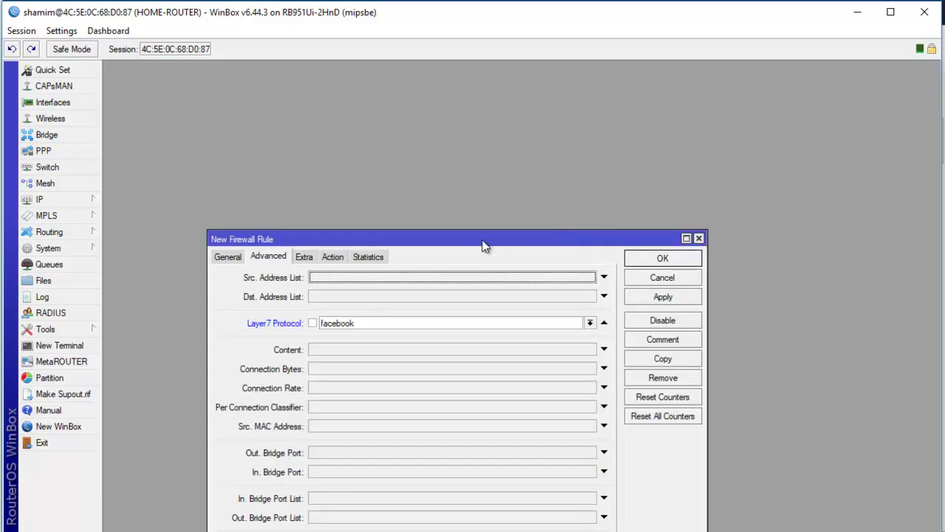
drag(485, 251, 481, 139)
click(591, 222)
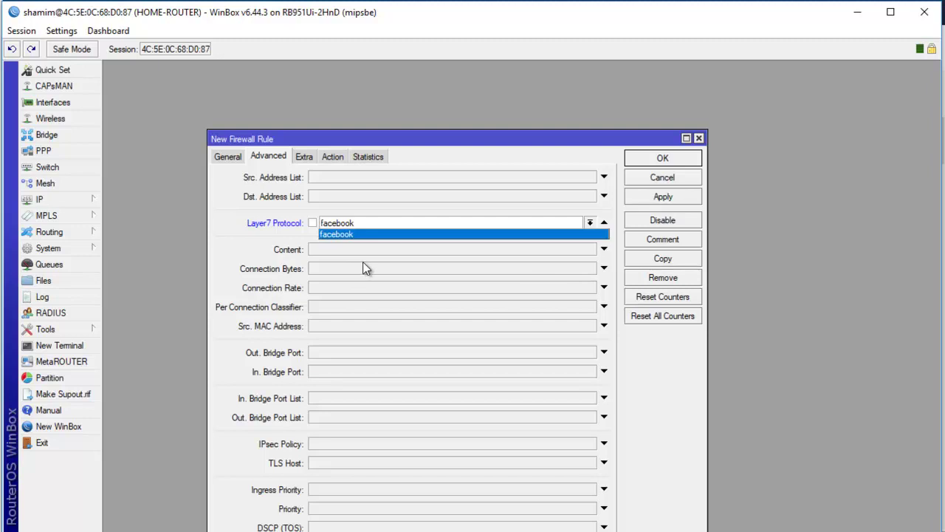
key(Return)
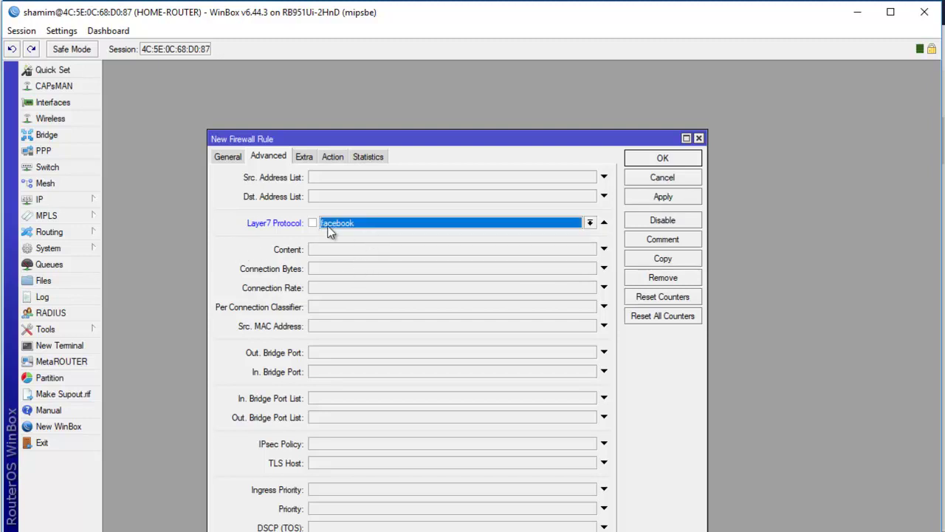
Step: Set the rule's action to drop and save the rule
click(330, 158)
click(326, 178)
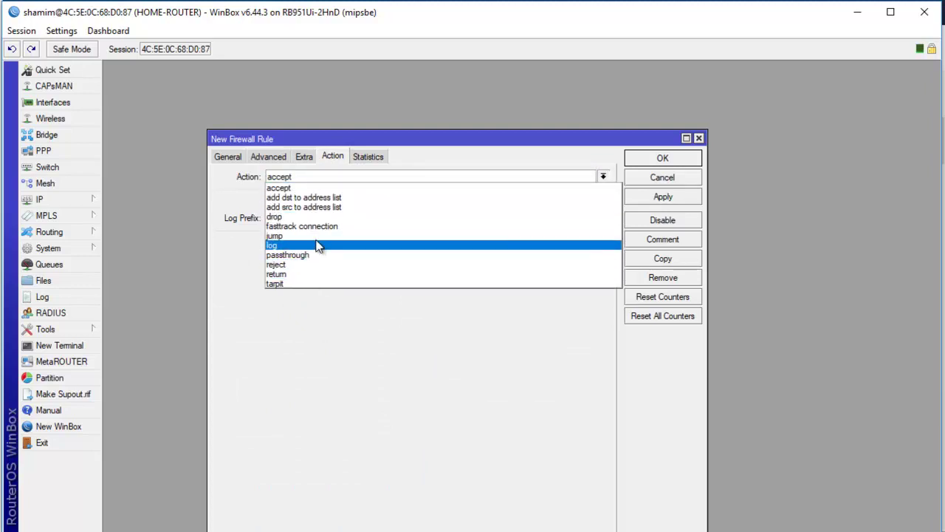
click(321, 217)
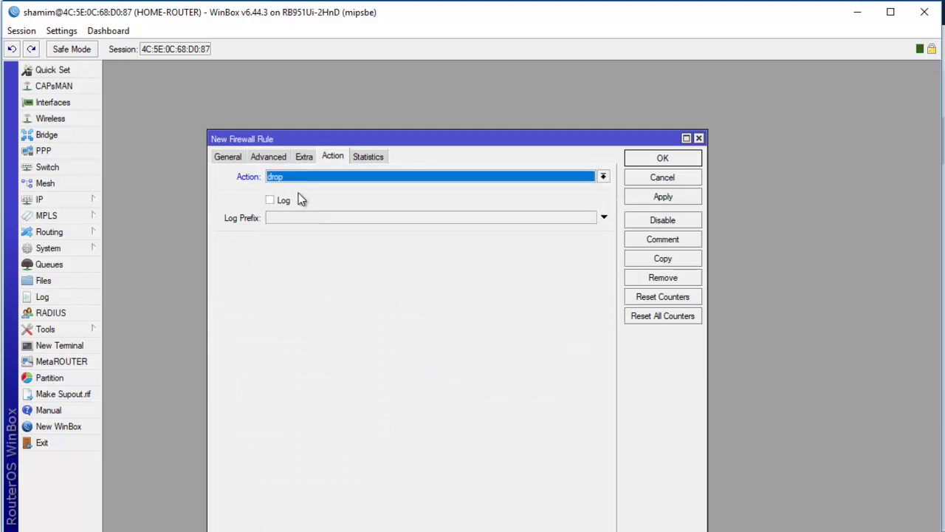
click(631, 197)
click(662, 162)
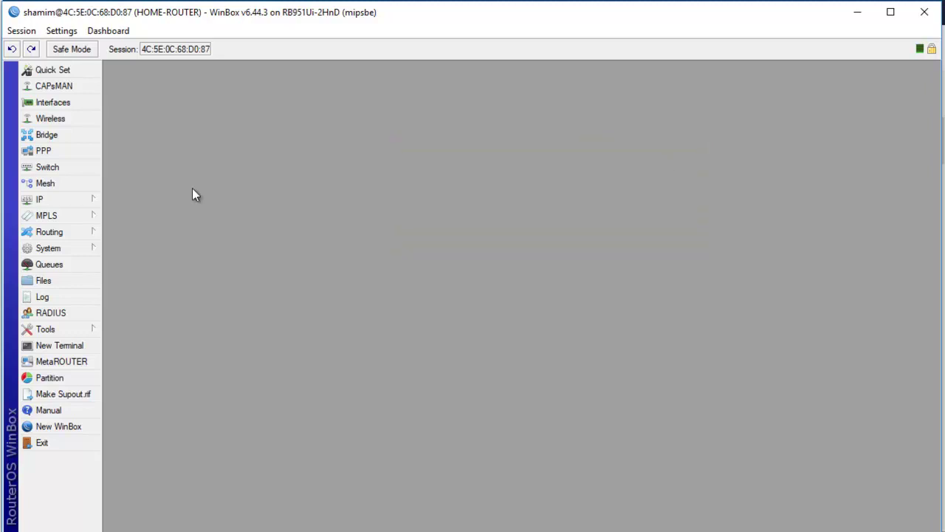
Step: Reopen the firewall filter rules and select the new drop rule for source 10.0.0.0/24
click(66, 199)
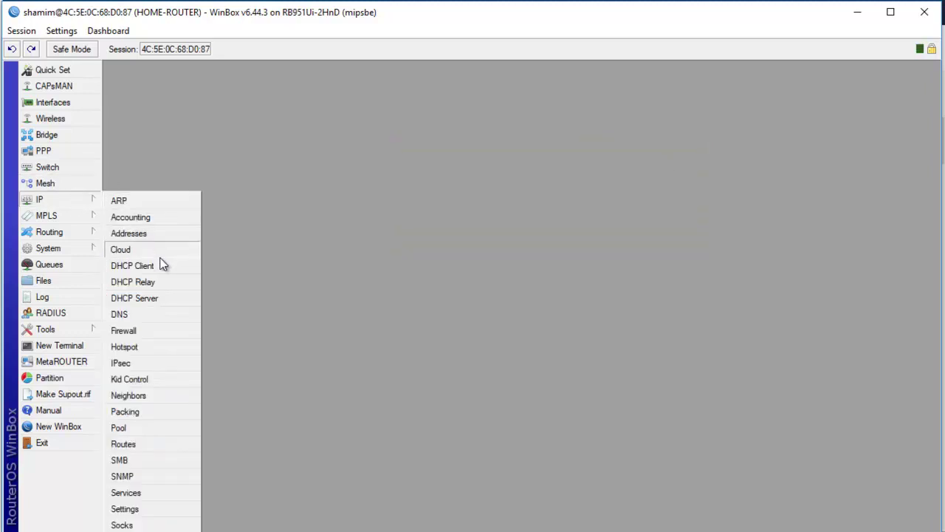
click(152, 331)
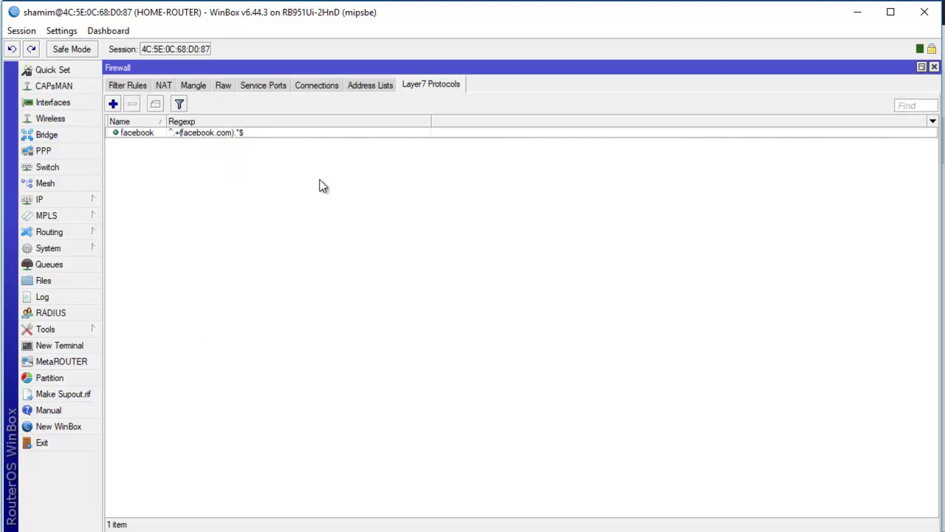
click(129, 86)
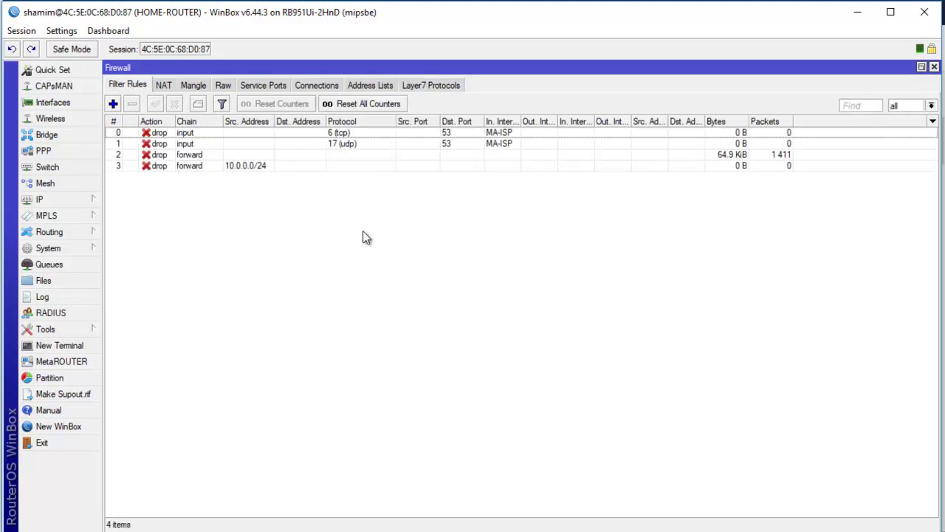
click(229, 165)
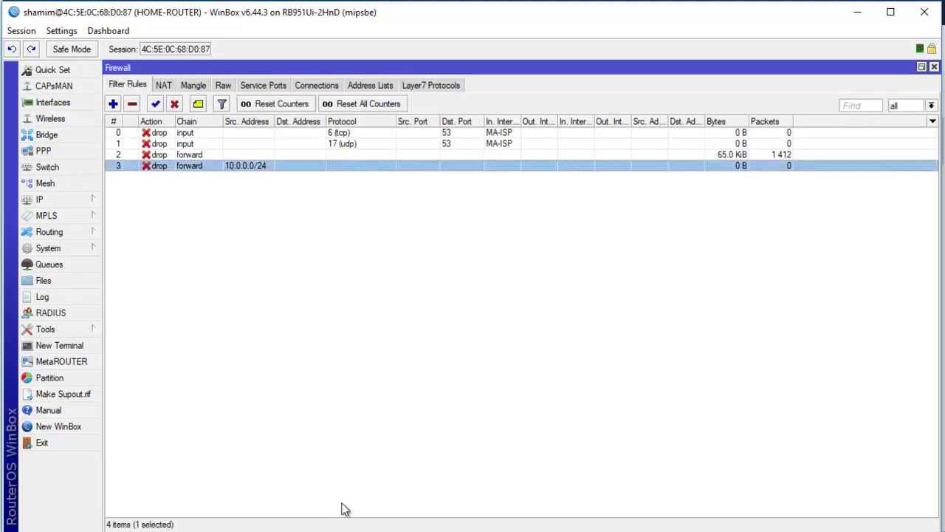
Step: Switch to Firefox and open the facebook site in a new tab to test the block
key(alt+Tab)
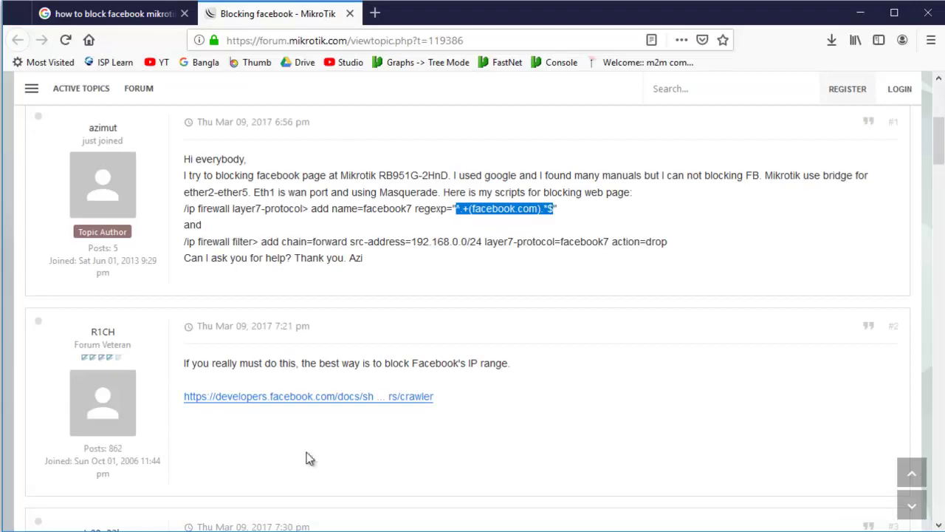
click(373, 14)
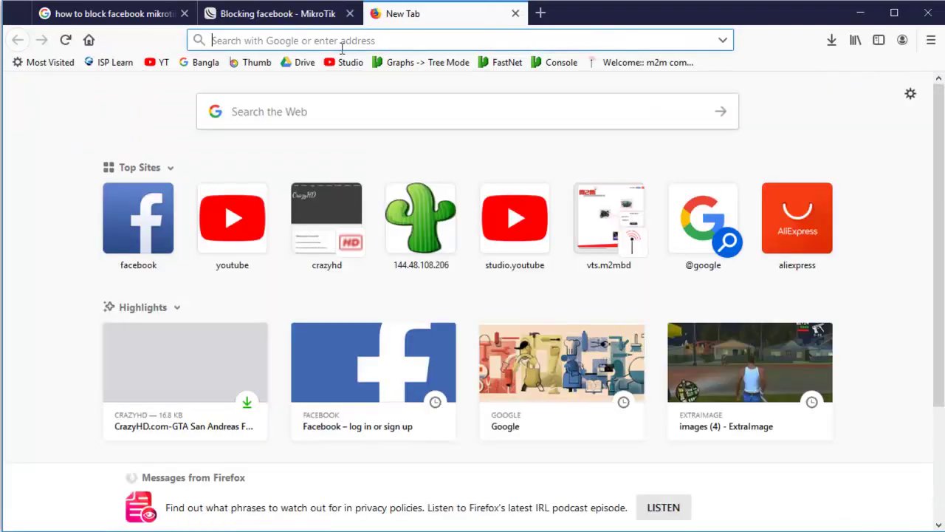
click(156, 221)
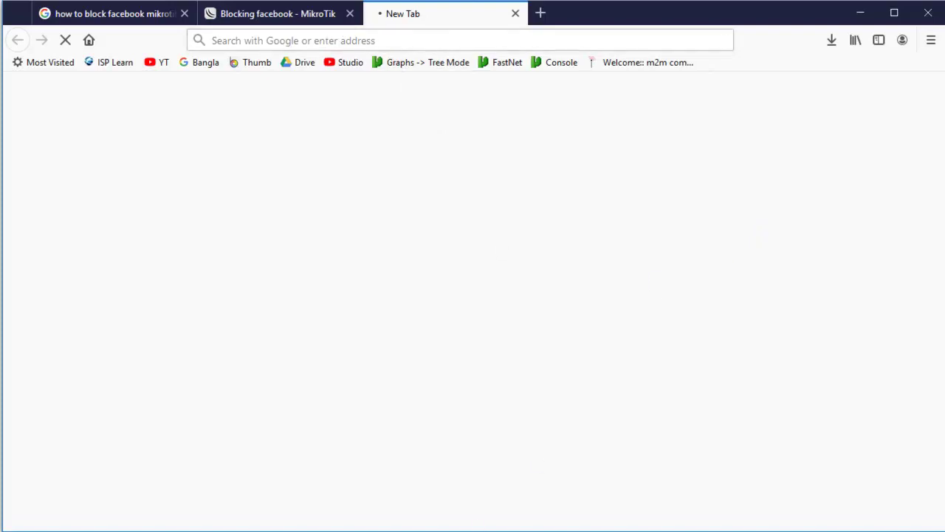
Step: Return to WinBox, widen the Packets and Bytes columns and compare the new rule's counters with the loading Facebook page
key(alt+Tab)
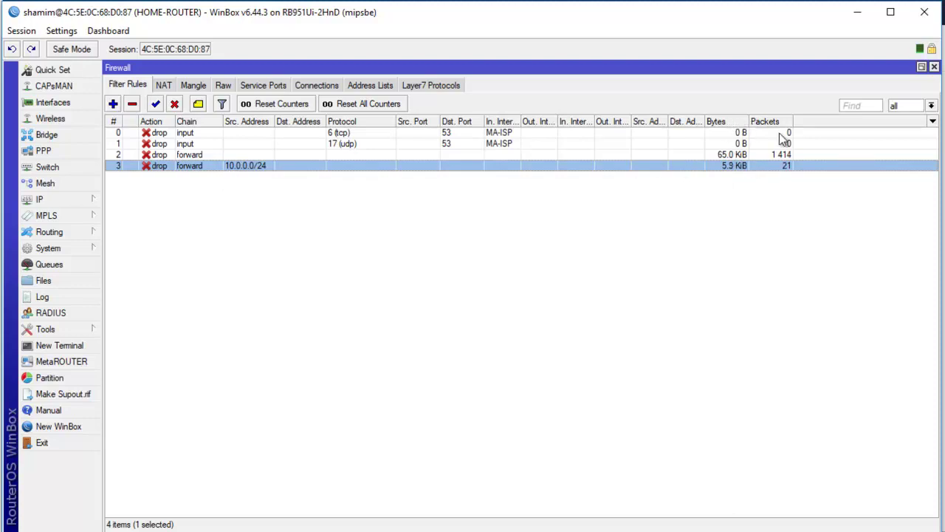
drag(796, 123, 815, 123)
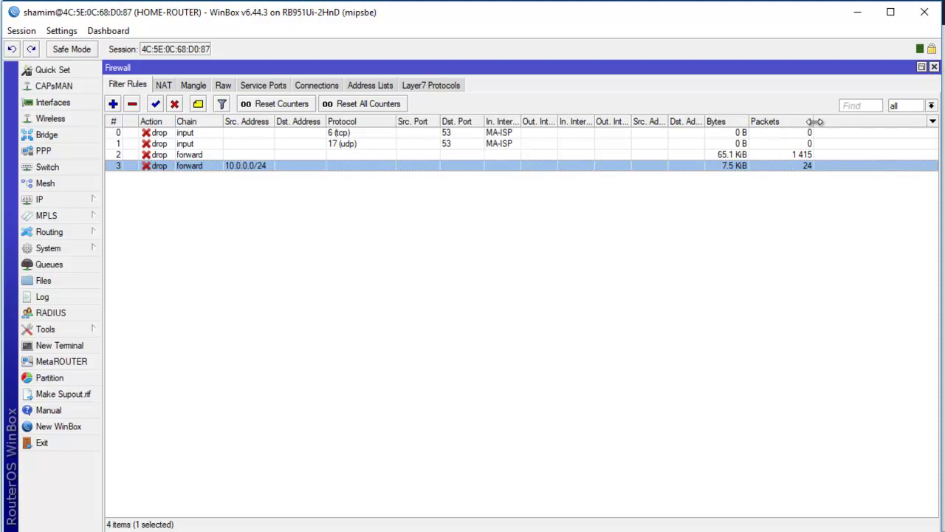
drag(749, 122, 774, 121)
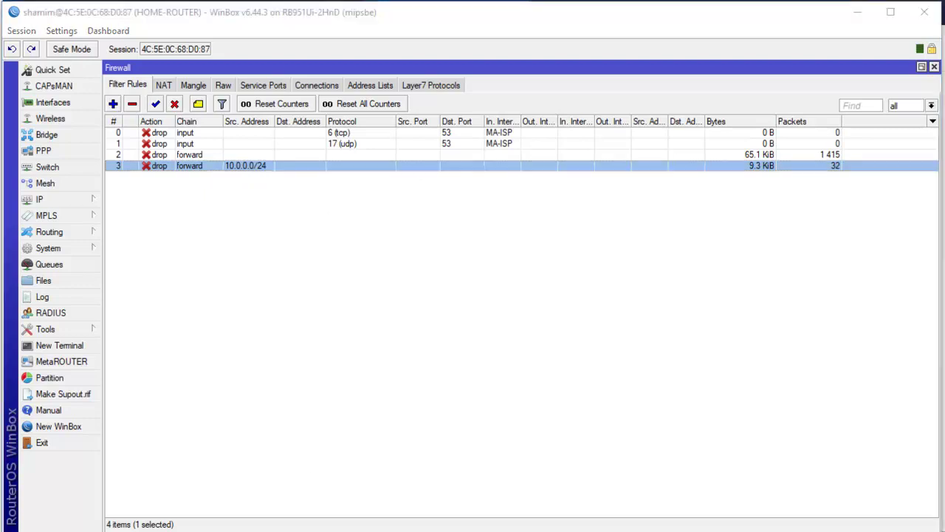
key(alt+Tab)
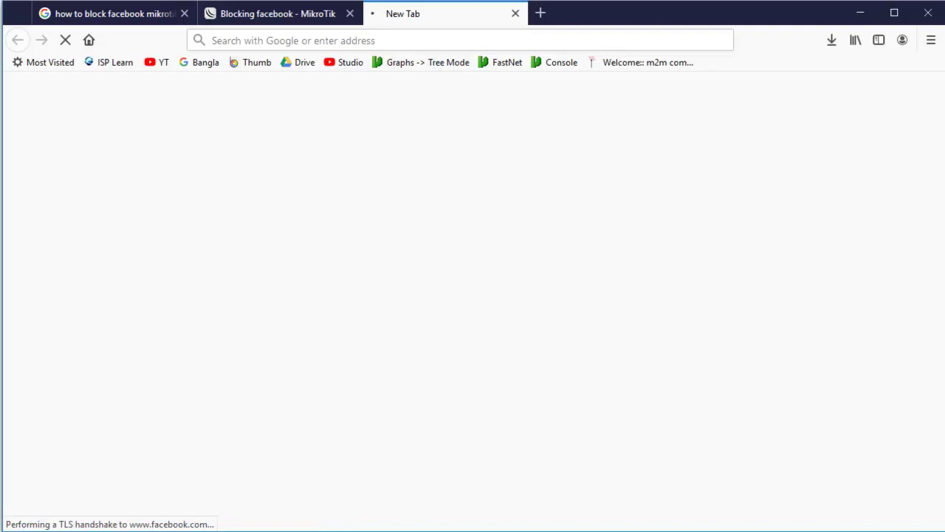
key(alt+Tab)
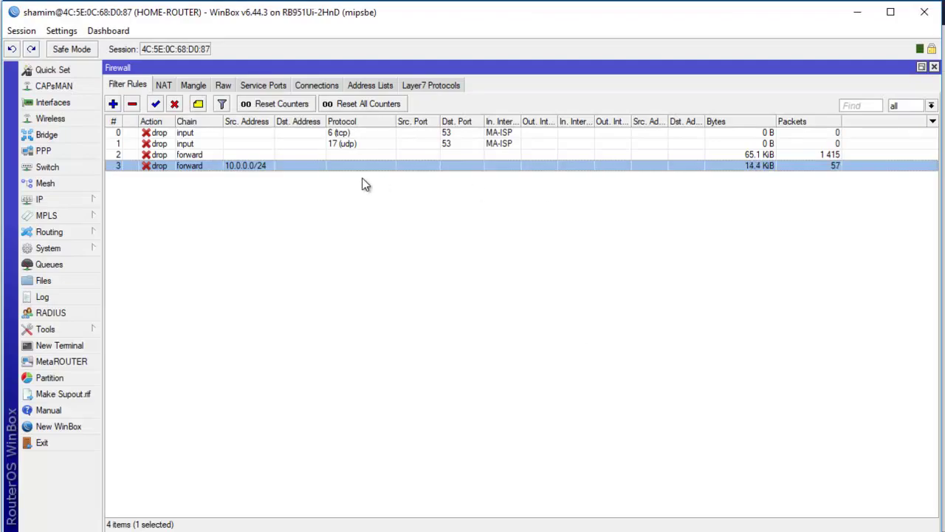
Step: Review the action, general and Layer7 settings of the 10.0.0.0/24 drop rule and close it without changes
double_click(254, 165)
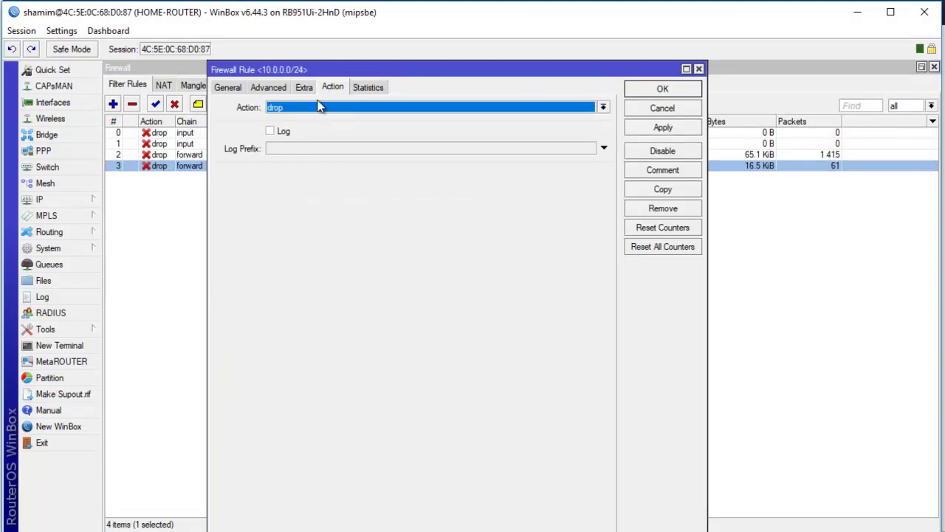
click(234, 89)
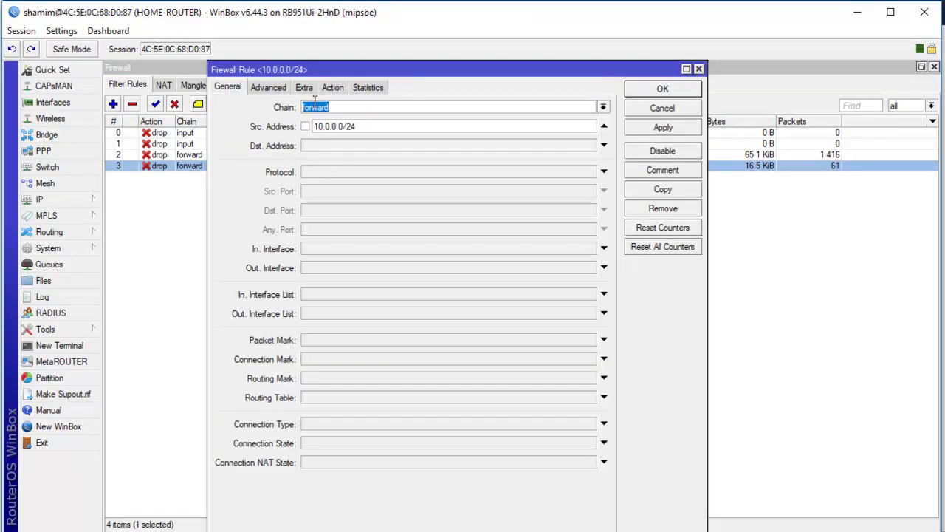
click(268, 87)
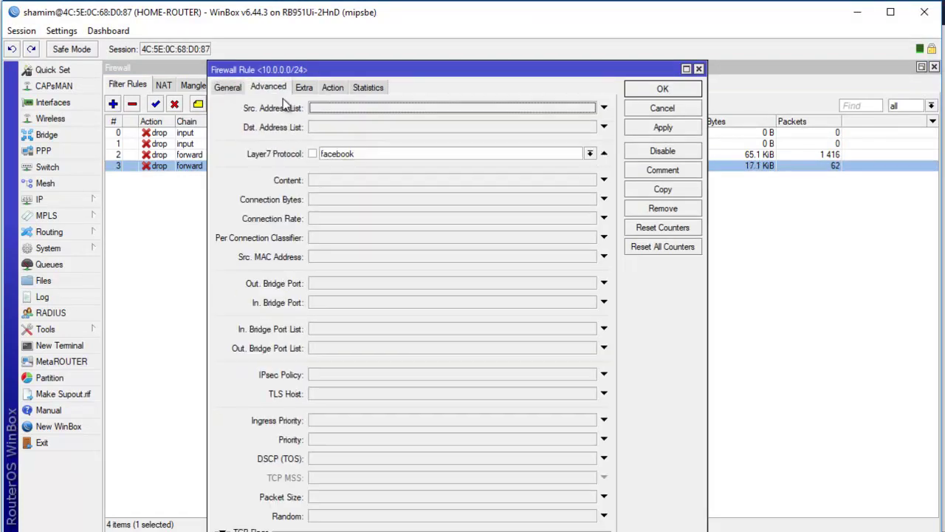
click(665, 104)
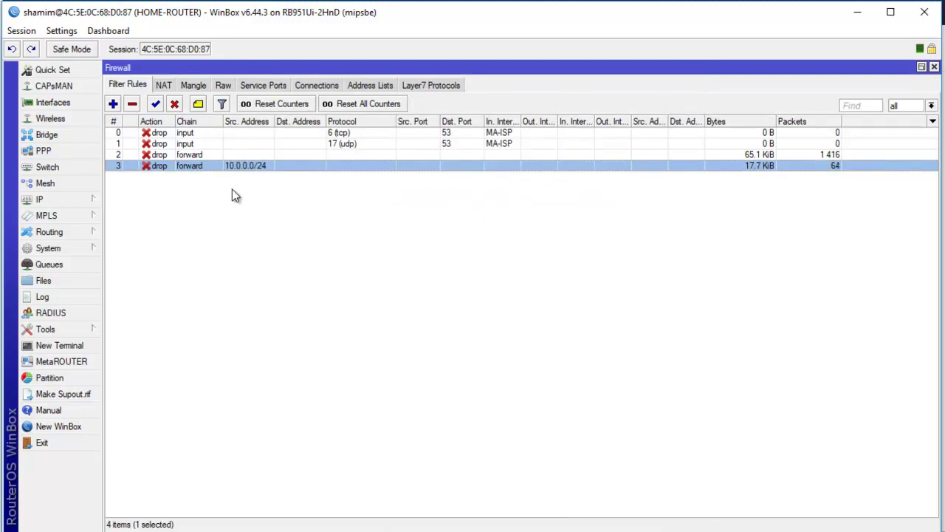
Step: Open the 10.0.0.0/24 drop rule and change its source address to 10.0.0.10
double_click(284, 166)
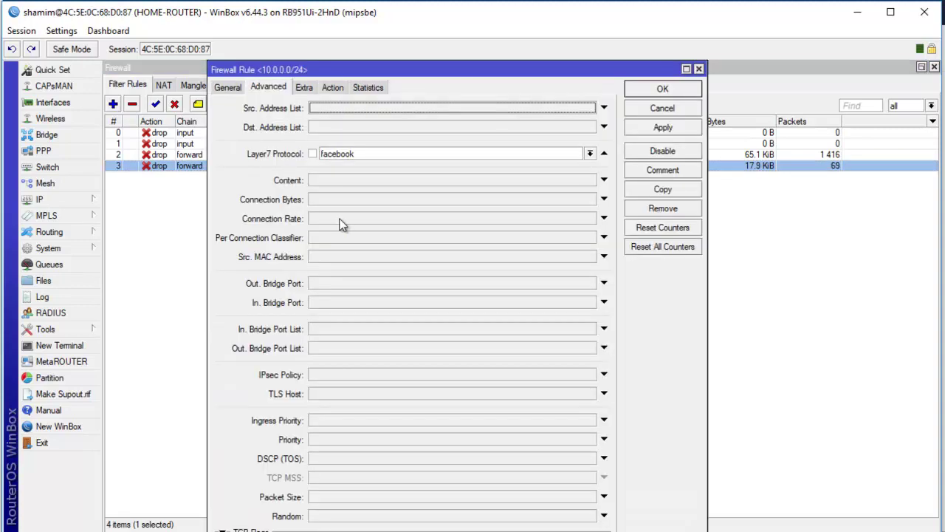
click(244, 89)
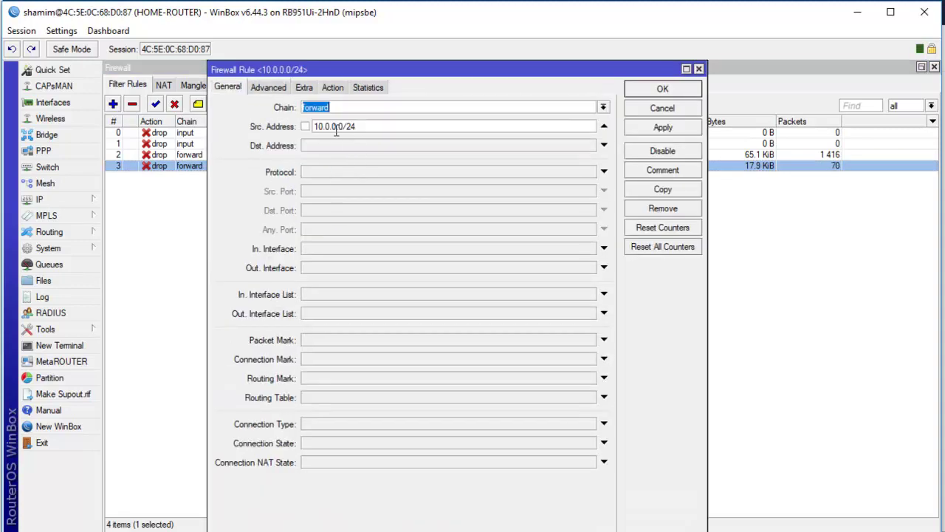
drag(361, 127, 306, 127)
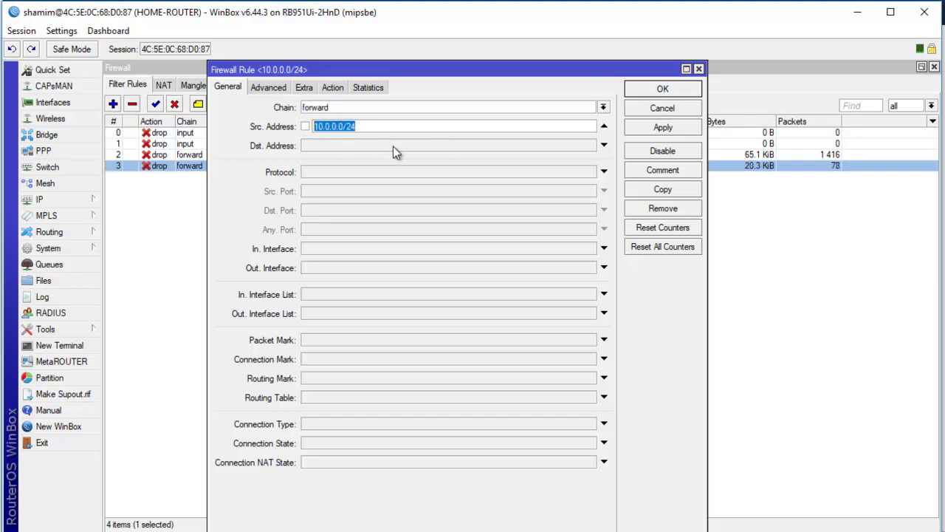
text(10.0.0.10)
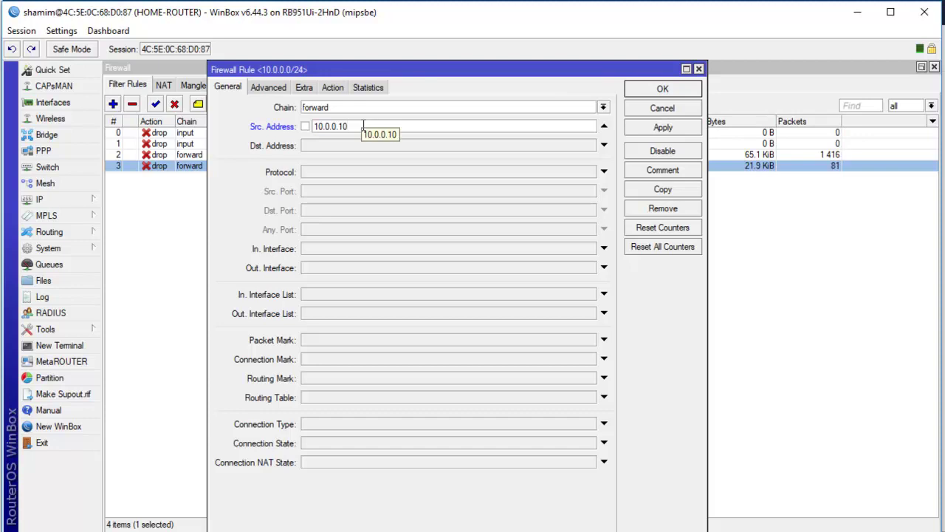
Step: Enable the source address list option in the rule's advanced settings, look at its choices and remove it again
click(266, 88)
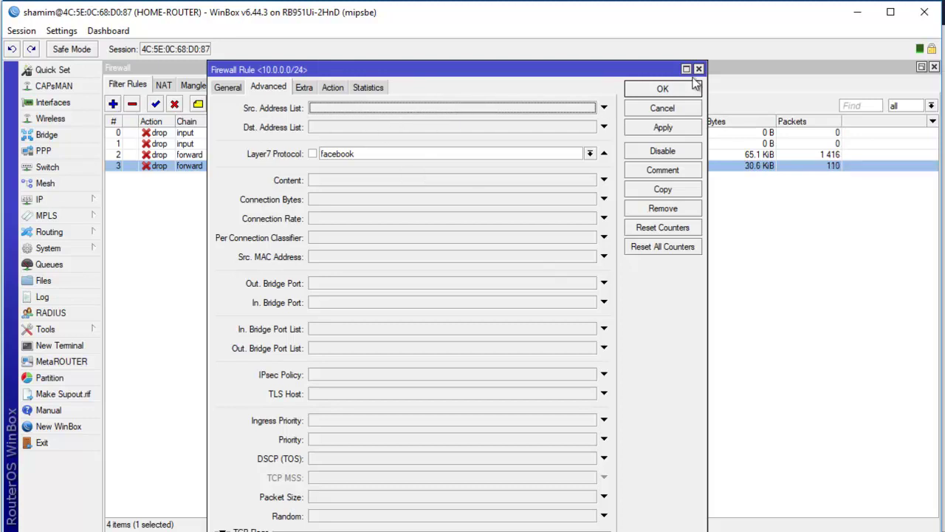
drag(562, 71, 560, 125)
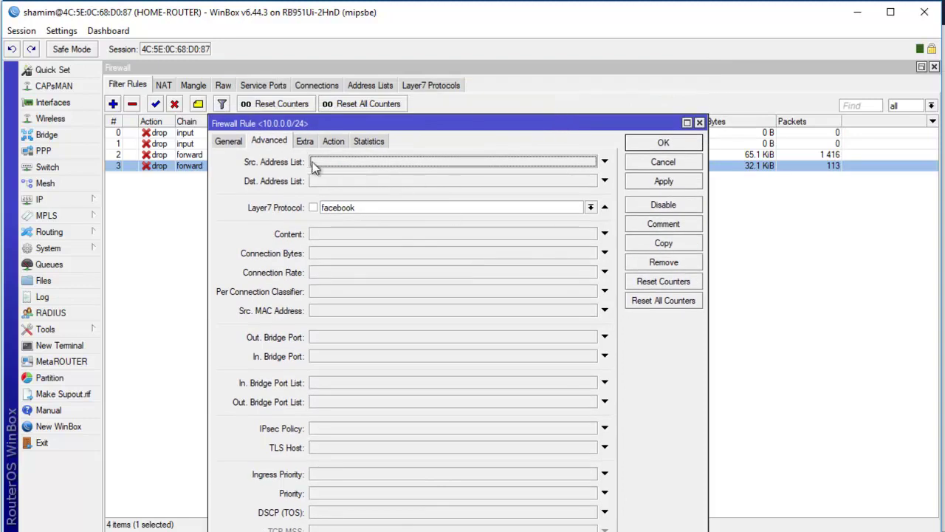
click(336, 164)
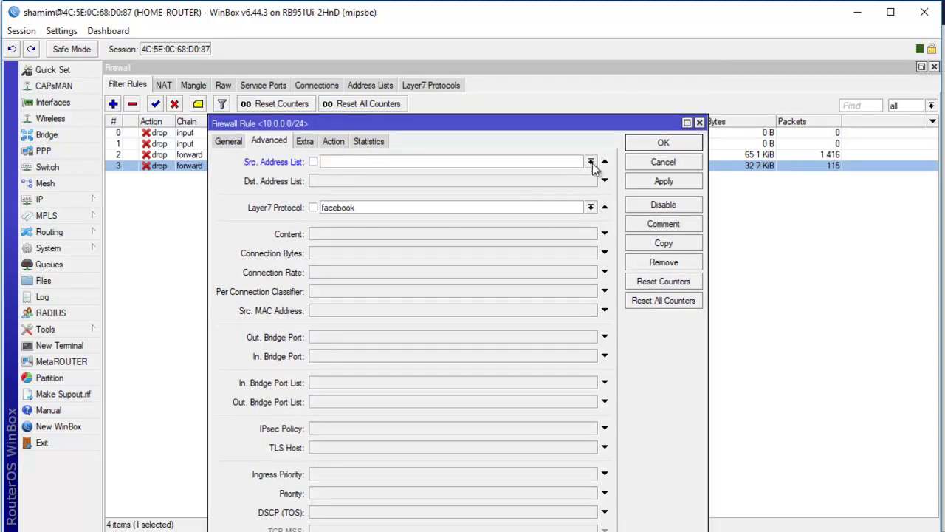
click(590, 162)
click(590, 162)
click(605, 161)
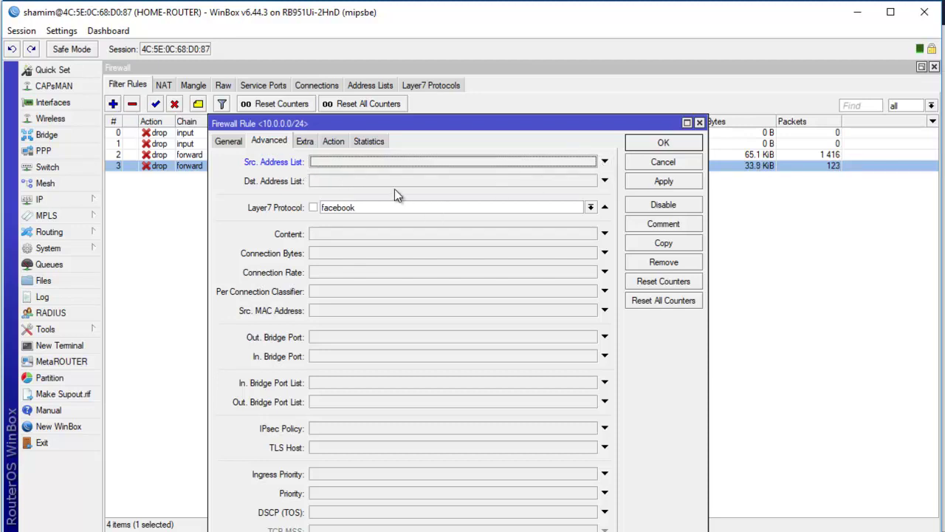
drag(398, 127, 397, 104)
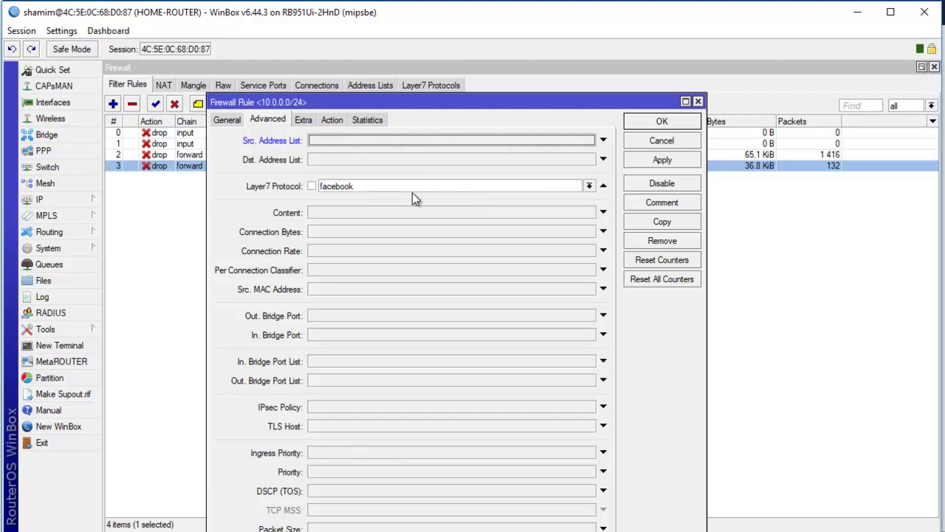
Step: Set the drop rule's source address back to 10.0.0.0/24 and save the rule
click(228, 119)
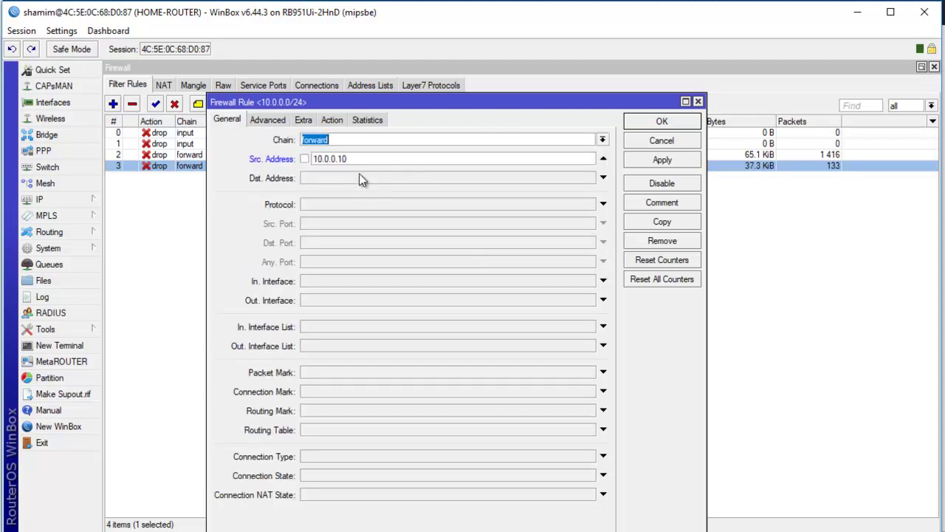
drag(421, 101, 415, 90)
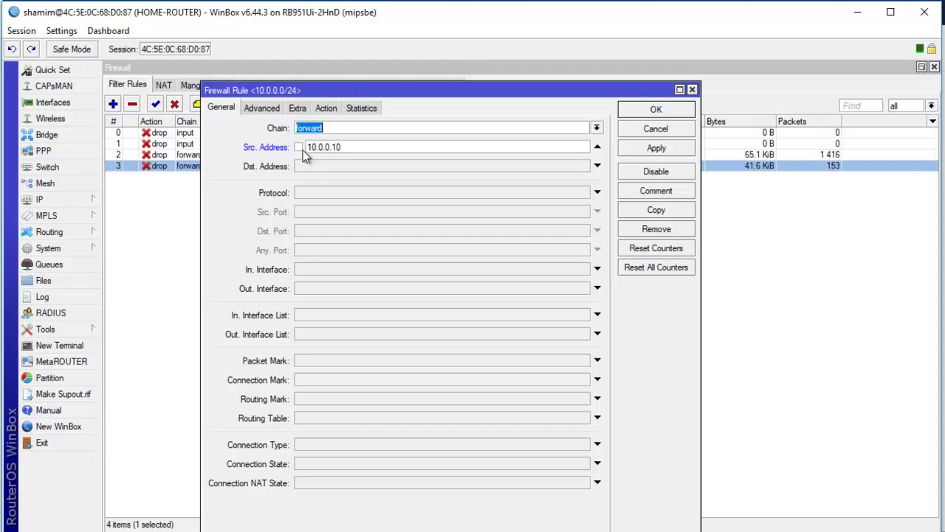
click(349, 150)
right_click(348, 150)
click(392, 228)
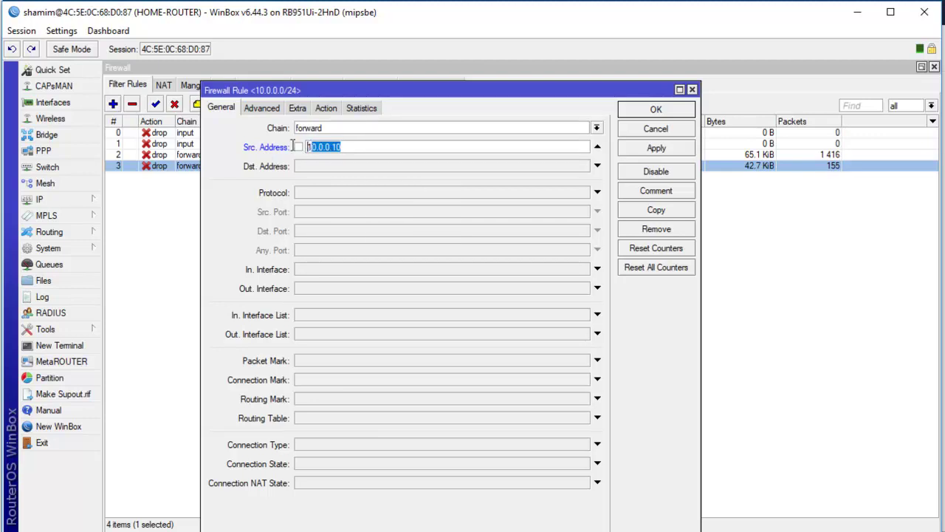
text(10.0.0.0/24)
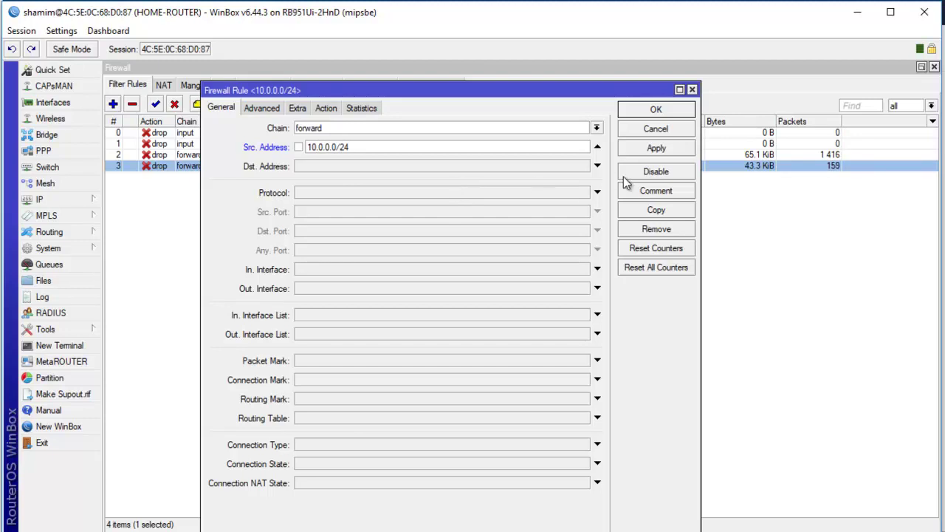
click(657, 110)
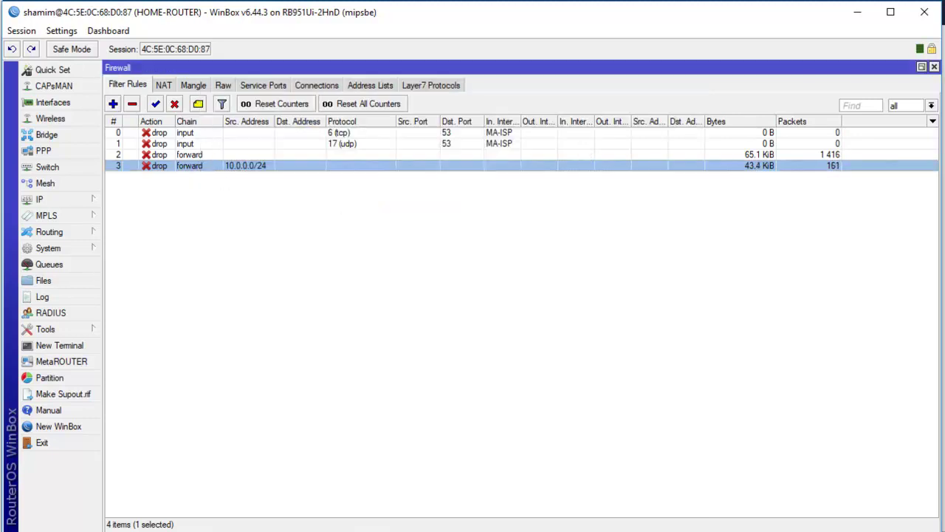
Step: Switch to Firefox to check the Facebook page under the 10.0.0.0/24 rule, and return to WinBox
key(alt+Tab)
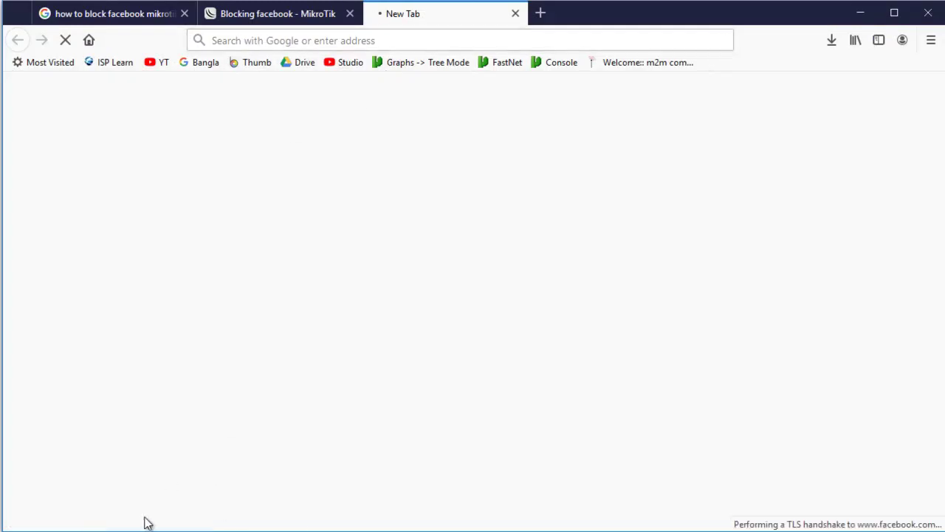
click(858, 14)
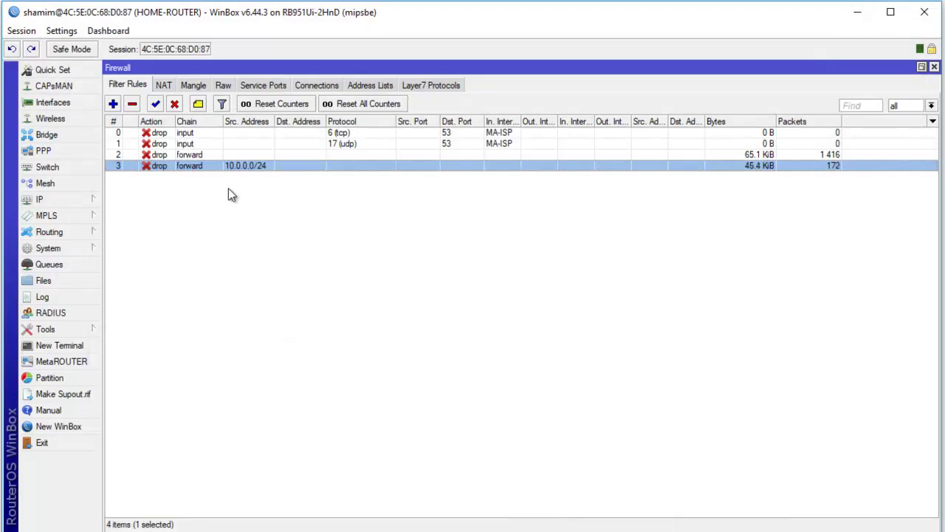
Step: Reopen the 10.0.0.0/24 drop rule and negate its source address match
double_click(209, 167)
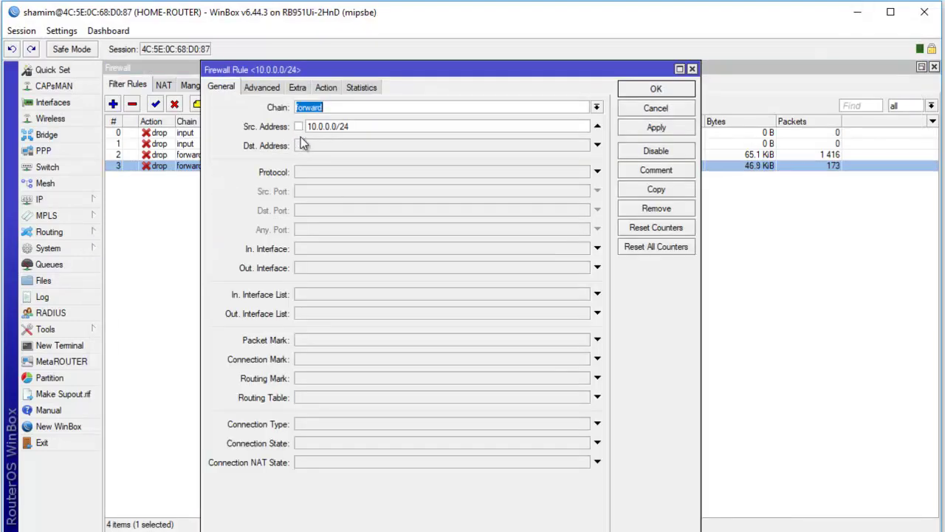
drag(350, 126, 306, 127)
click(299, 127)
drag(361, 127, 306, 129)
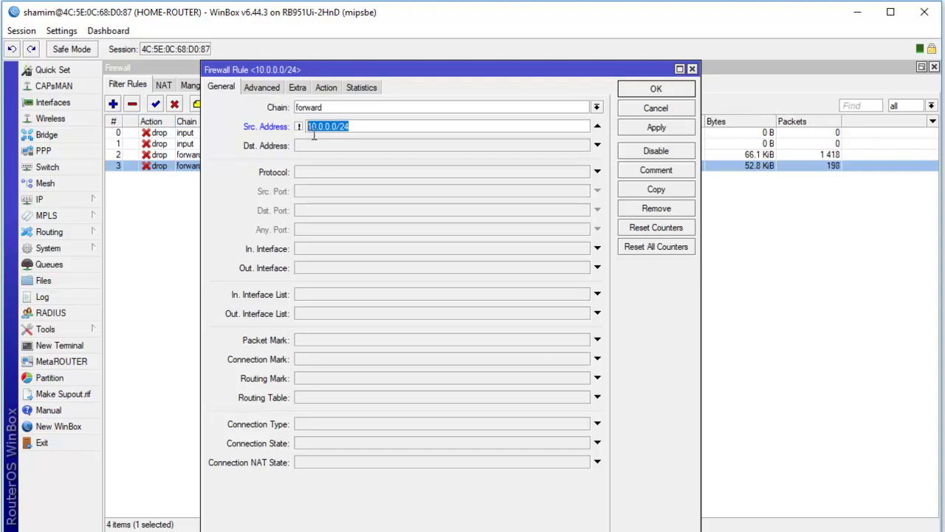
Step: Review the Layer7 protocol, action and negated source address of the drop rule
click(264, 88)
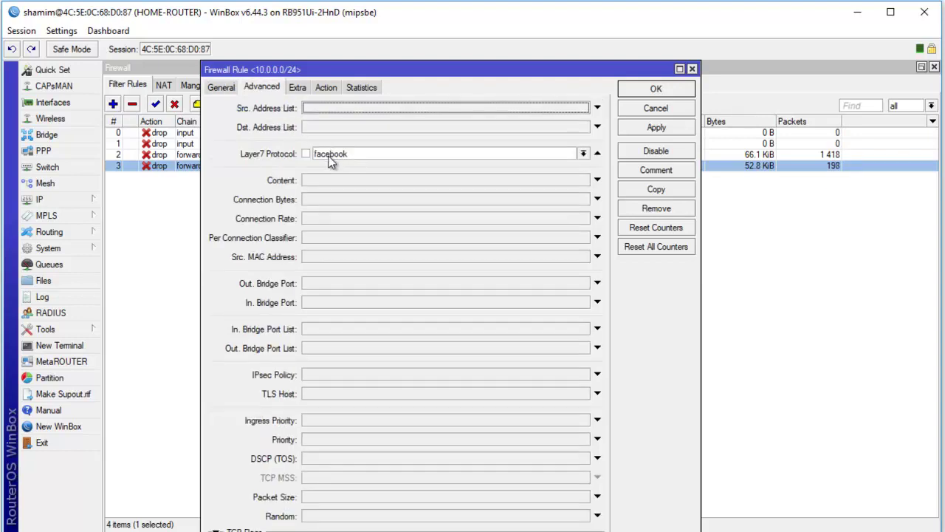
click(327, 87)
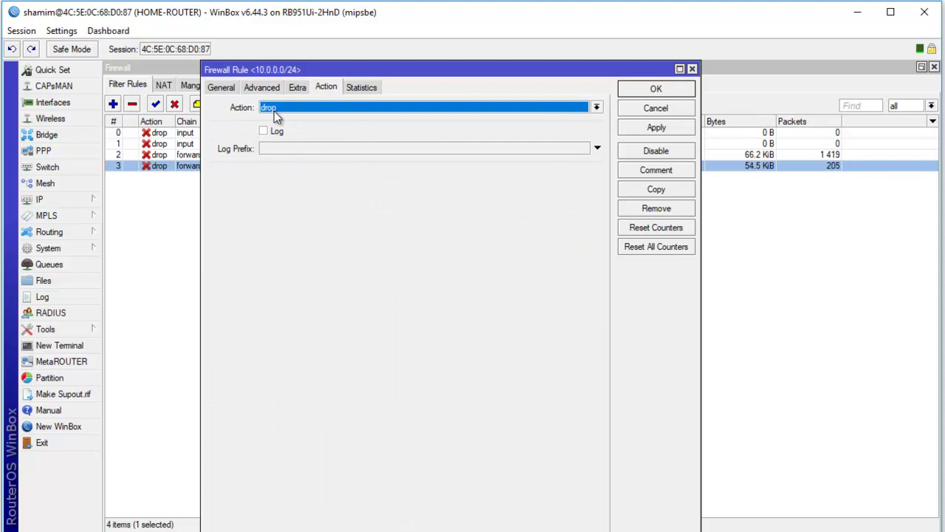
click(222, 88)
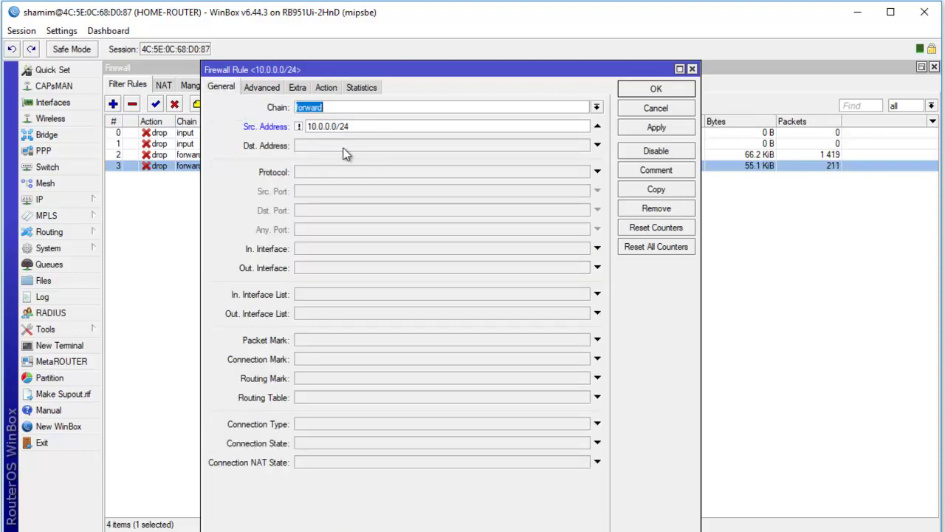
drag(350, 133, 306, 135)
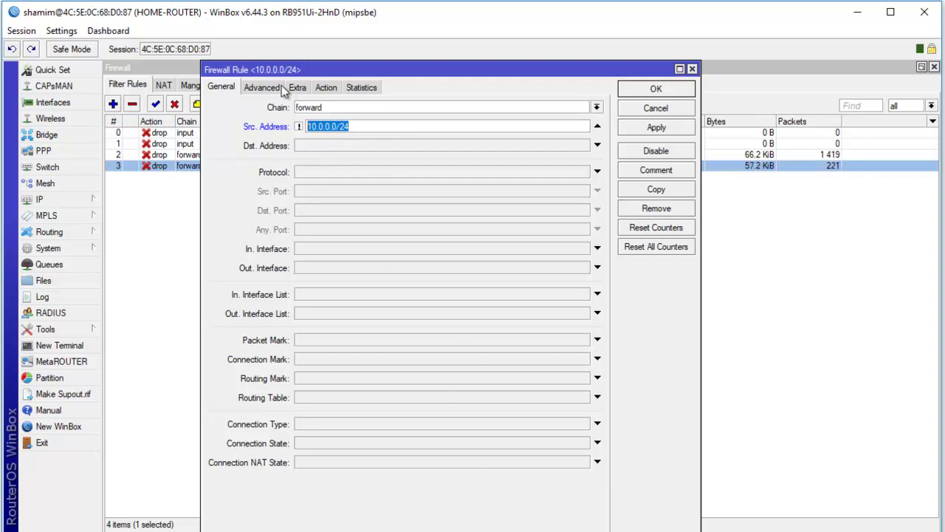
click(326, 87)
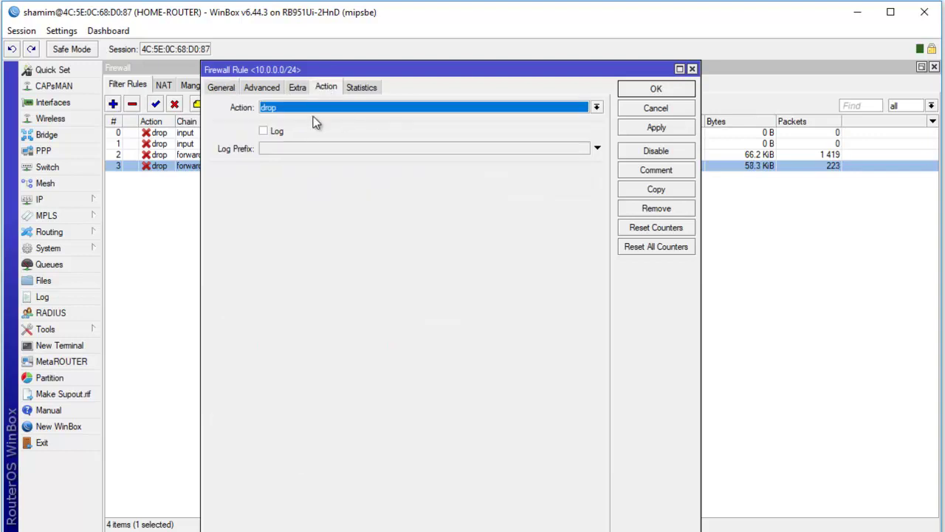
click(229, 87)
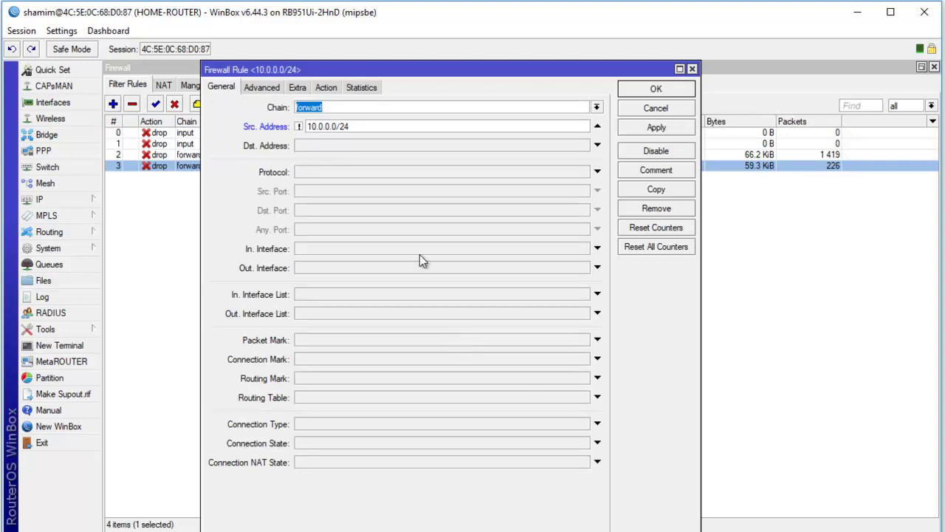
Step: Set the negated source address to the single host 10.0.0.10
double_click(359, 127)
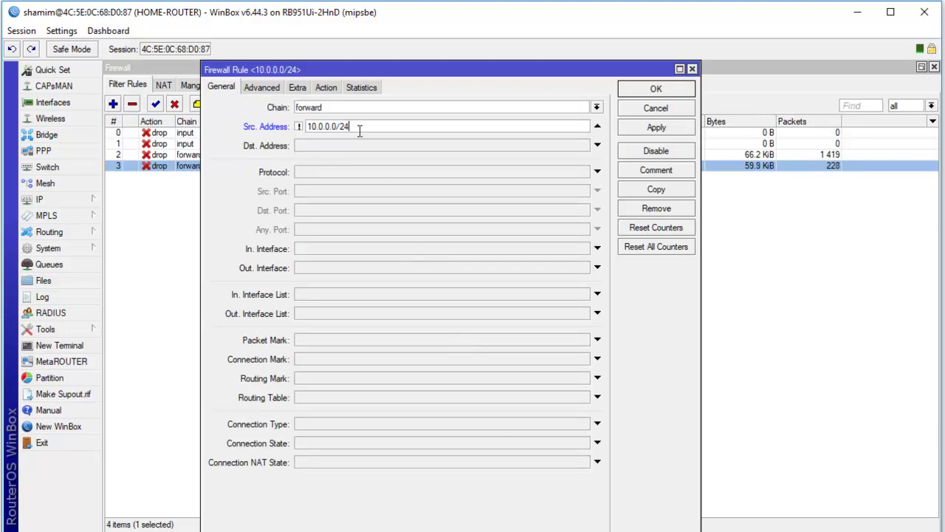
text(10.0.0.10)
key(shift+Left)
key(shift+Left)
key(shift+Left)
key(shift+Left)
key(shift+Left)
key(shift+Left)
key(shift+Left)
key(shift+Left)
key(shift+Left)
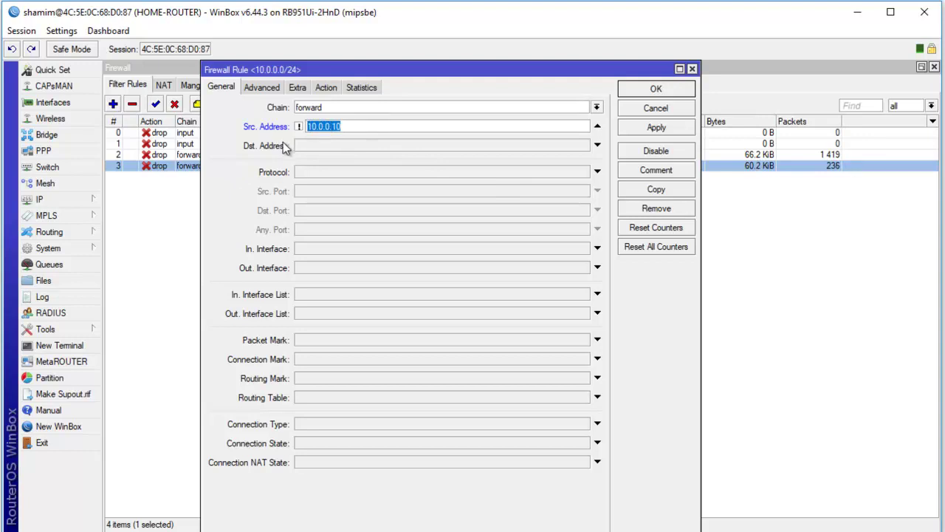
drag(354, 126, 308, 126)
Step: Check the Layer7 protocol and action that go with the negated 10.0.0.10 source
click(267, 88)
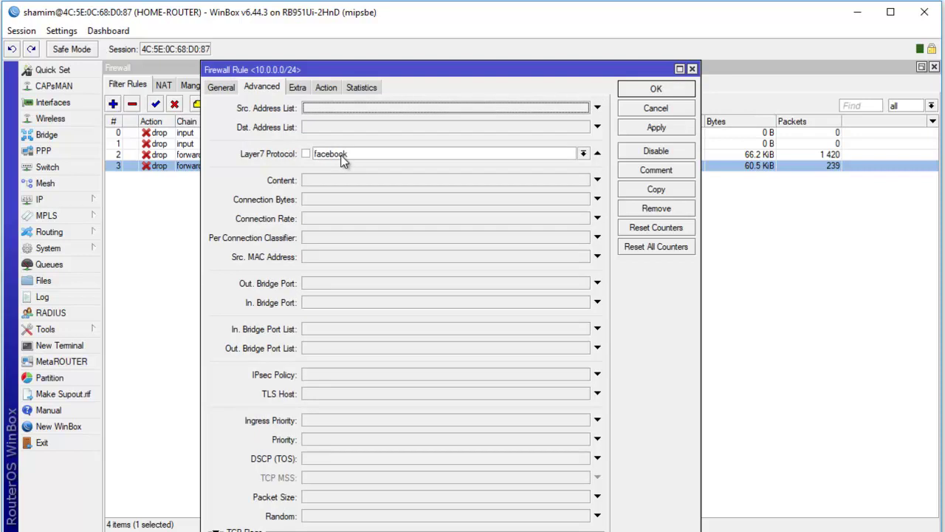
click(326, 87)
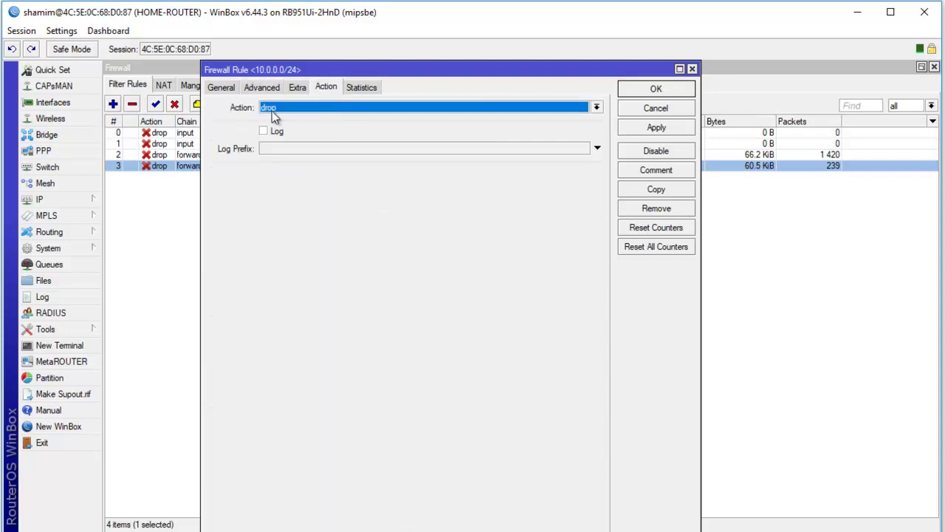
click(221, 87)
Step: Set the negated source address to 10.0.0.0/24 and apply the rule
click(355, 127)
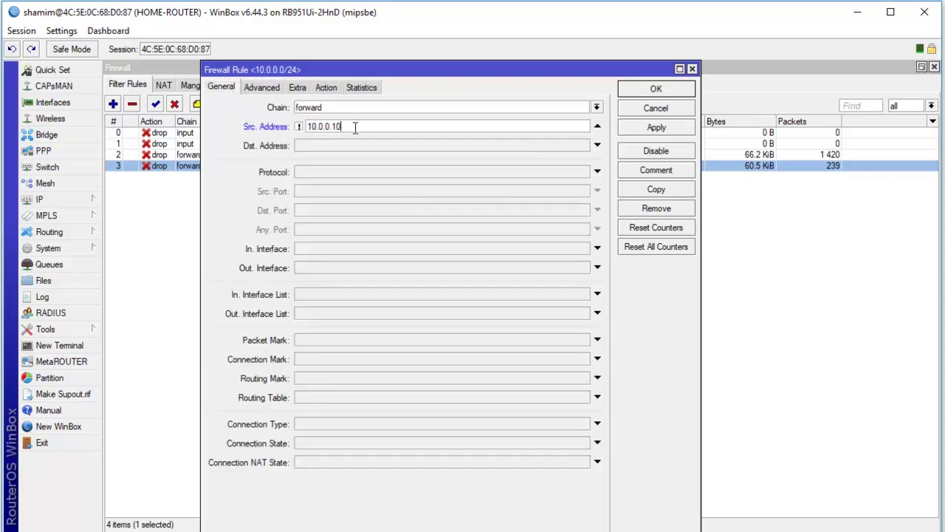
key(BackSpace)
key(BackSpace)
text(0/24)
click(657, 130)
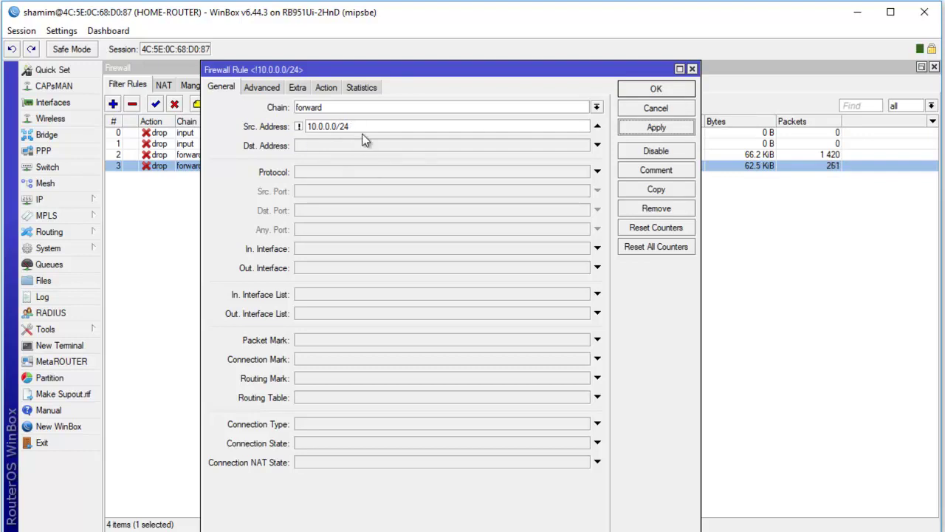
Step: Recheck the Layer7 protocol and source address of the negated rule, and save and close it
click(269, 88)
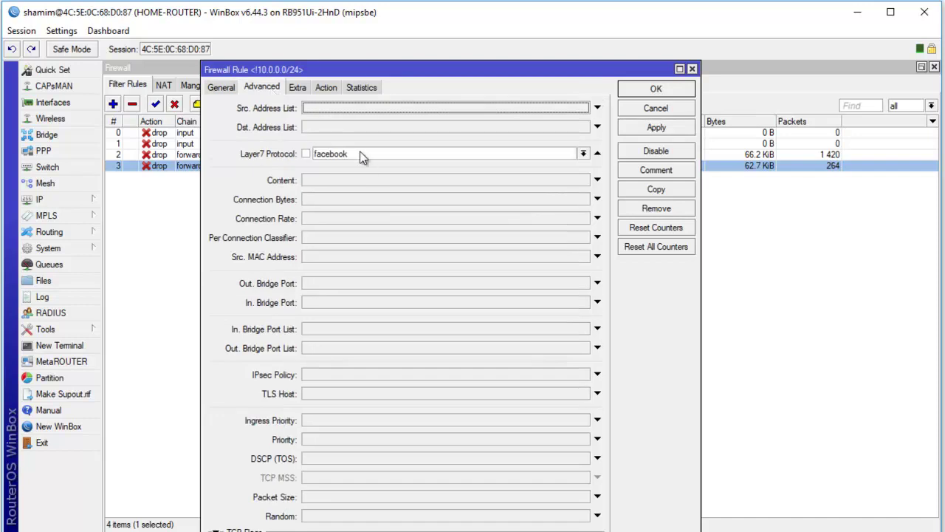
click(221, 87)
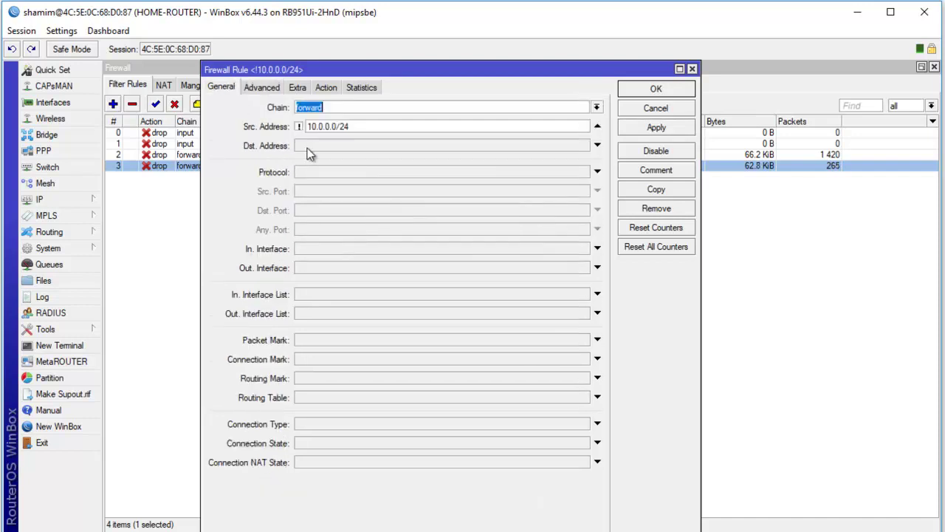
click(656, 128)
click(655, 88)
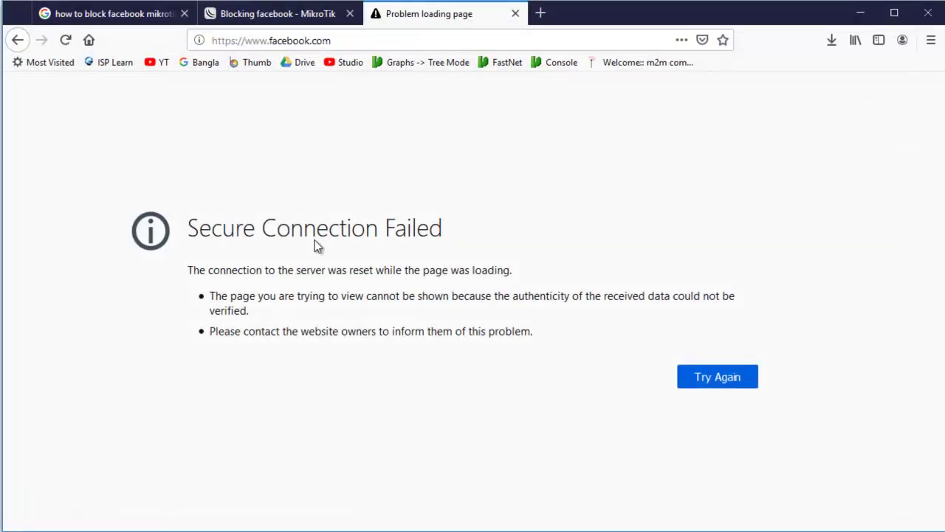
click(446, 43)
key(Return)
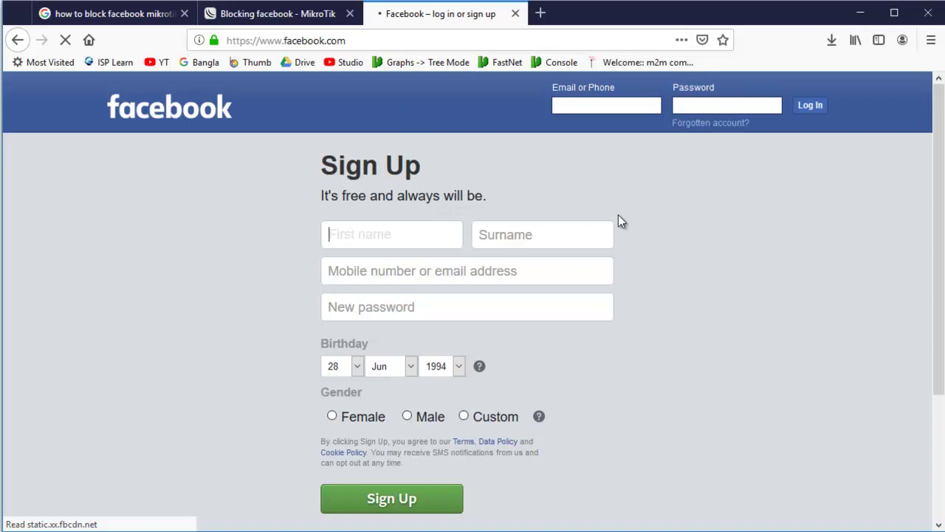
click(862, 20)
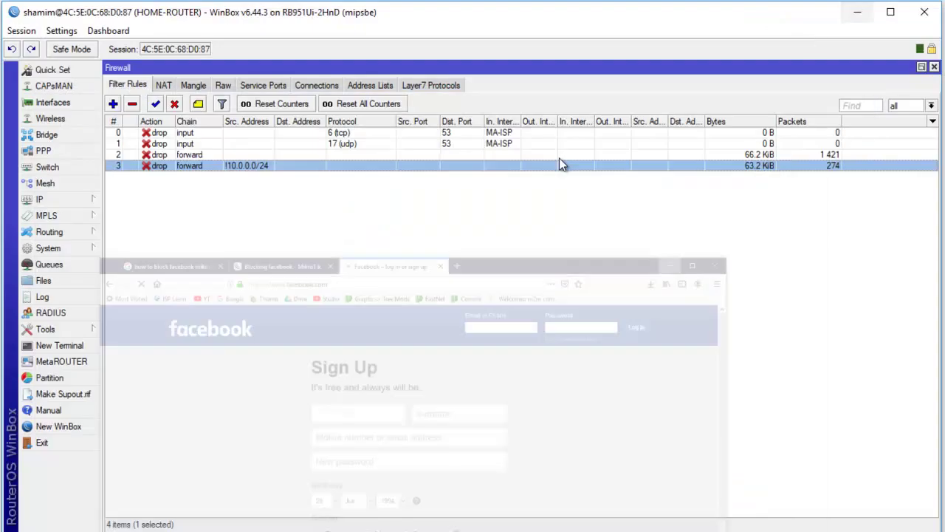
Step: Change the negated source address of the last forward drop rule to 10.0.0.10
double_click(175, 172)
double_click(373, 127)
text(10.0)
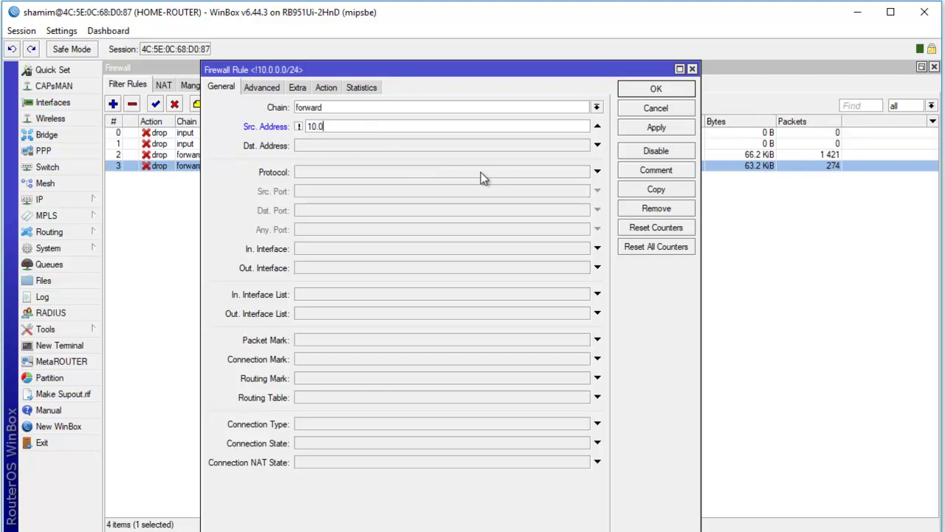
text(.0.10)
Step: Review the Layer7 protocol, action and source address of the edited rule, and save and close it
click(261, 87)
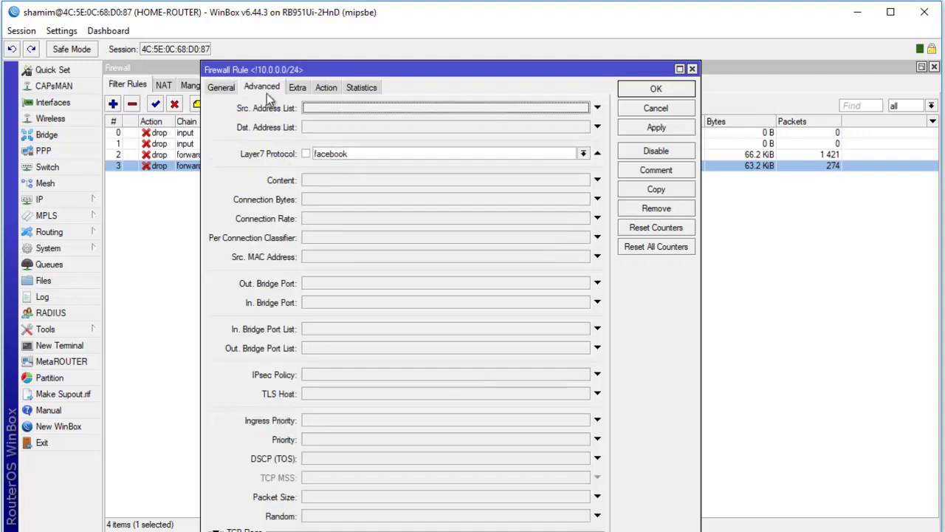
click(327, 88)
click(224, 87)
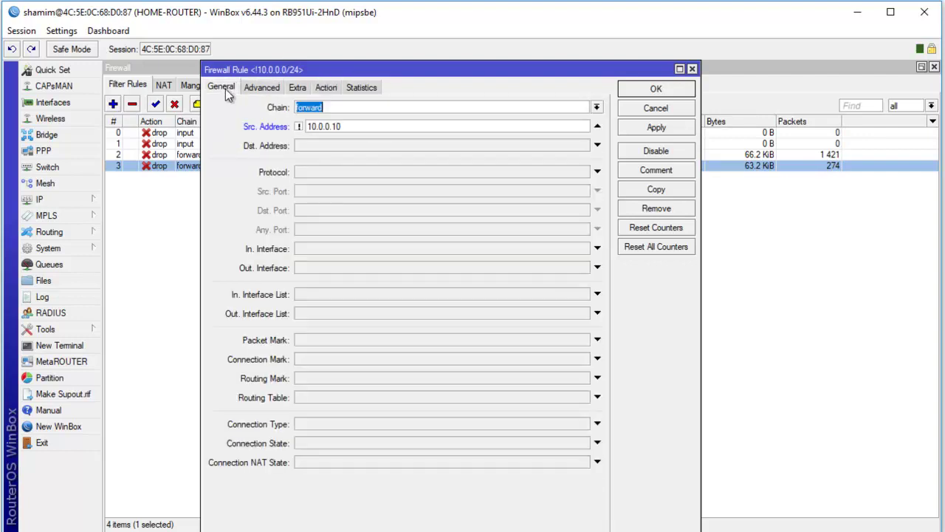
drag(347, 127, 316, 127)
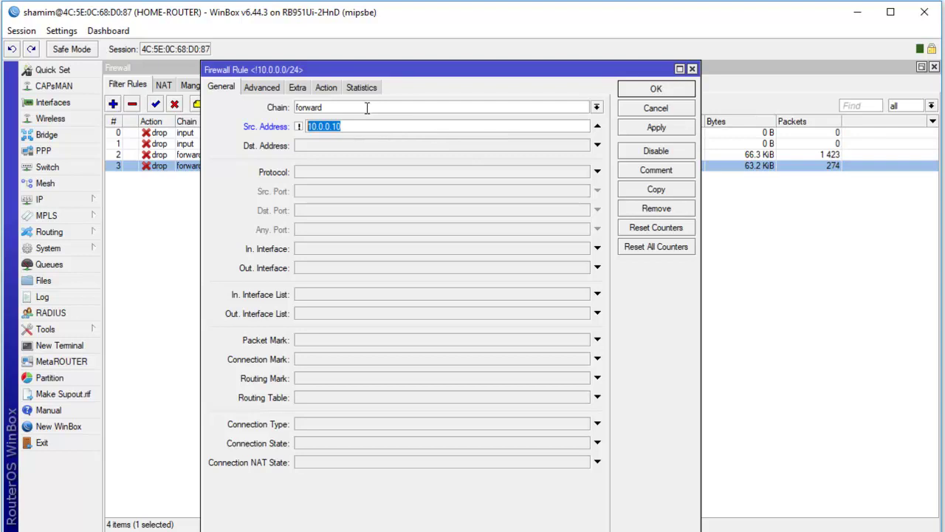
click(654, 93)
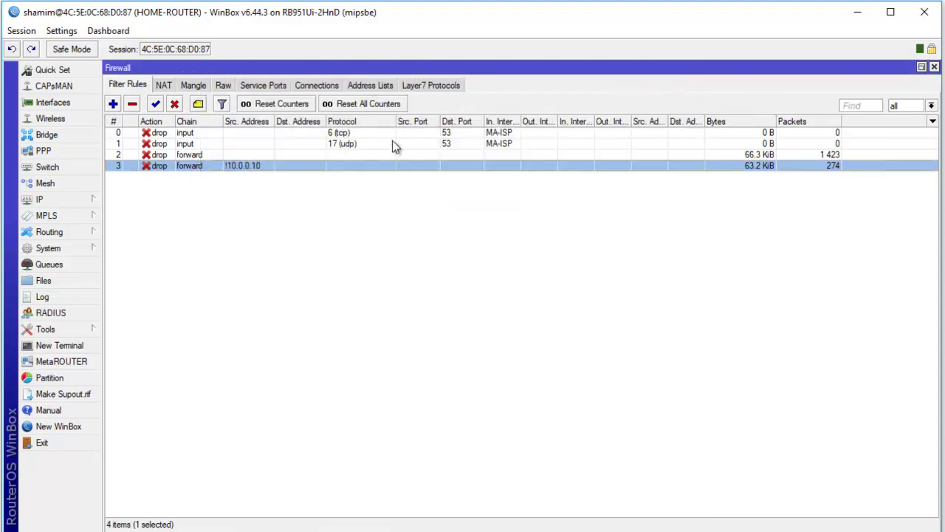
Step: Copy the regular expression from the facebook Layer7 protocol entry and close the entry
click(386, 85)
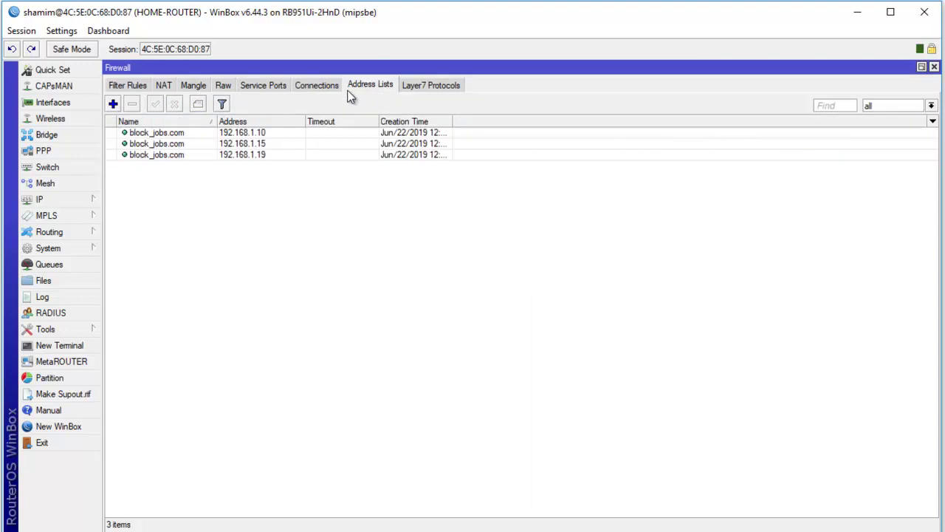
click(430, 83)
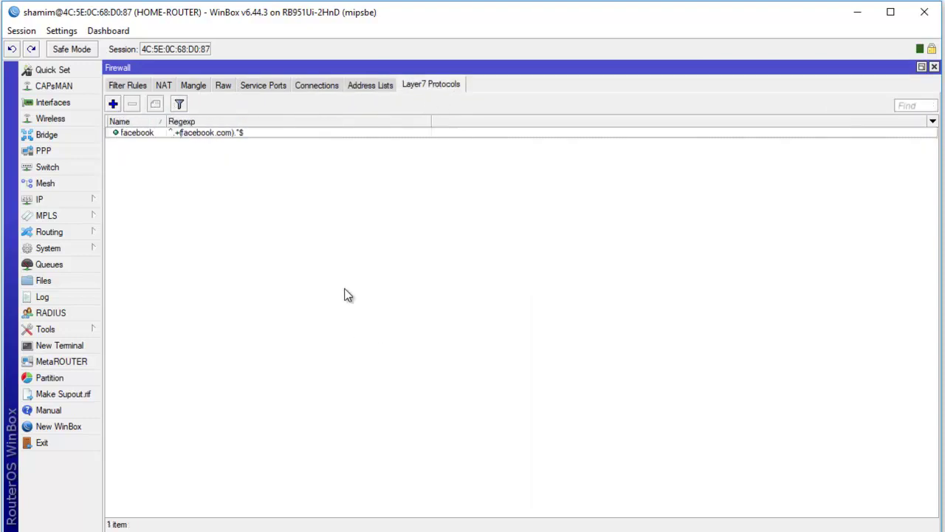
double_click(206, 133)
drag(520, 287, 397, 278)
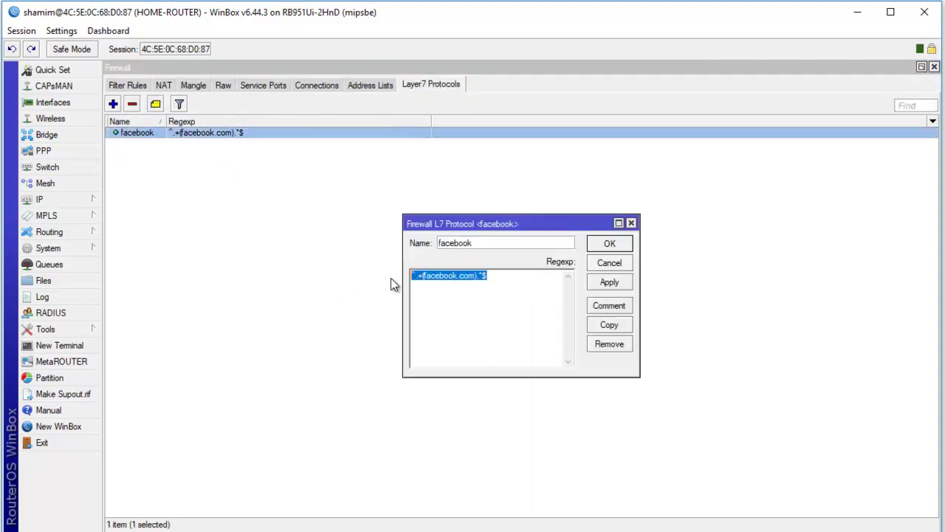
right_click(446, 274)
click(482, 322)
click(616, 244)
Step: Start a new Layer7 protocol from the copied expression, changing its domain so the regexp reads ^.+(youtube.com).*$
click(113, 104)
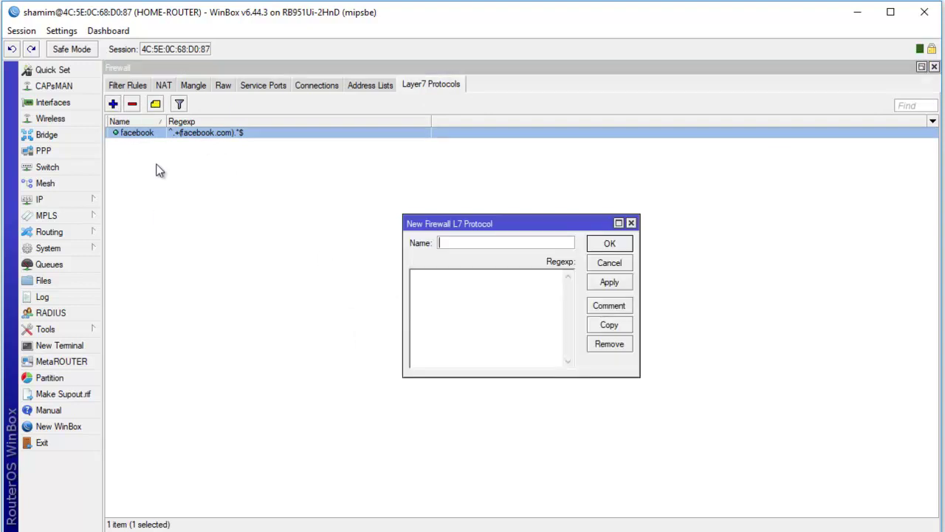
right_click(488, 305)
click(522, 361)
click(458, 277)
key(BackSpace)
key(BackSpace)
key(BackSpace)
key(BackSpace)
key(BackSpace)
key(BackSpace)
key(BackSpace)
key(BackSpace)
key(BackSpace)
text(youtube)
Step: Name the new Layer7 protocol youtube and save it
click(500, 244)
text(youtu)
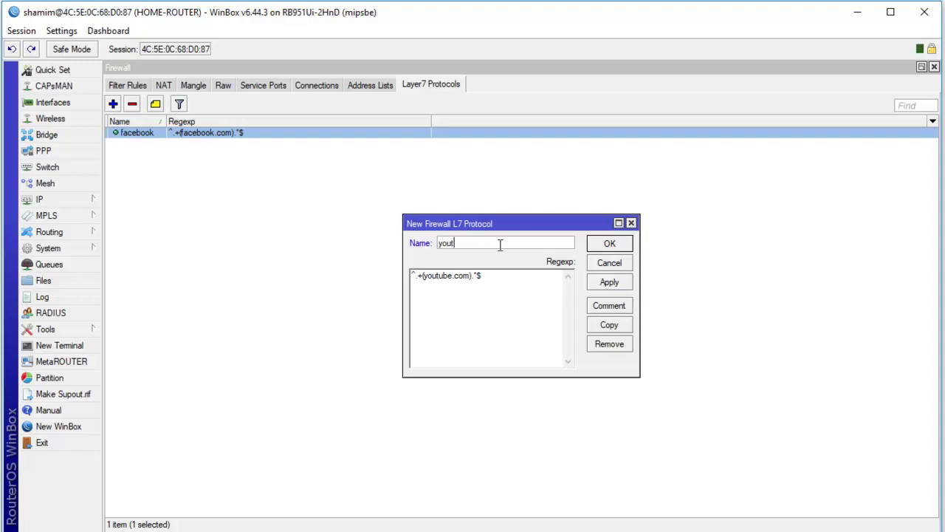
text(be)
click(609, 244)
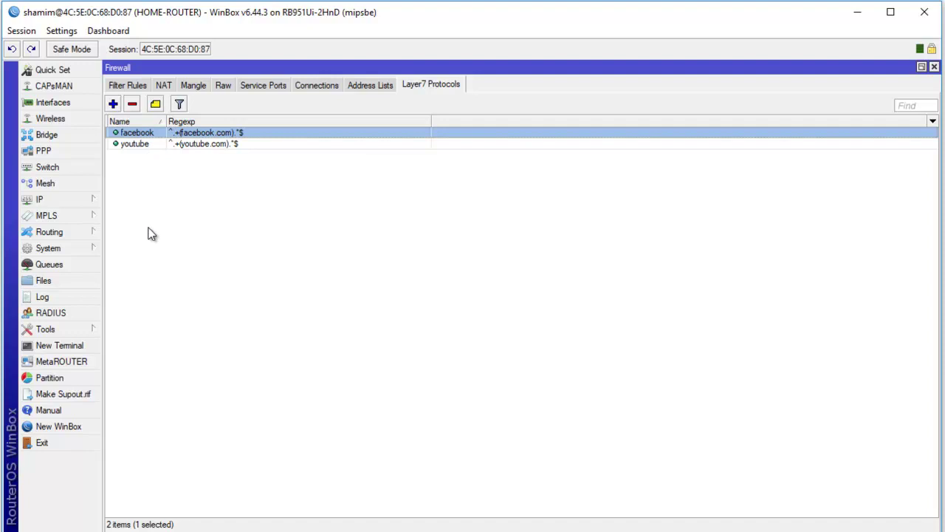
Step: Disable the forward drop rule with the negated 10.0.0.10 source, and open it to review its Layer7 protocol and general settings
click(140, 87)
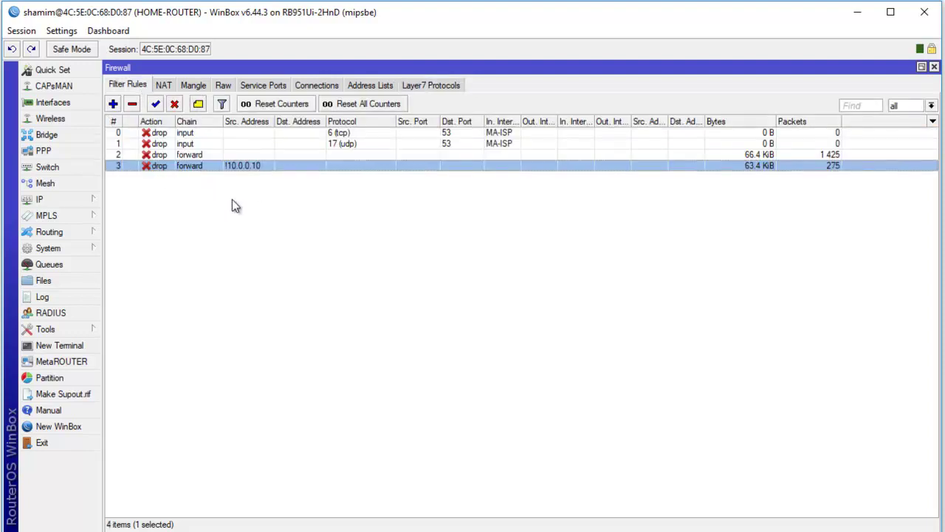
click(175, 105)
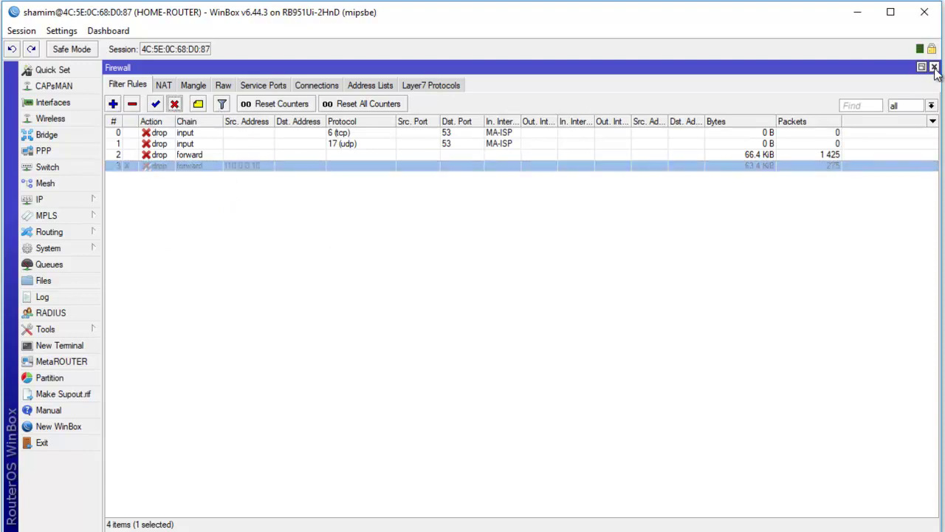
double_click(248, 167)
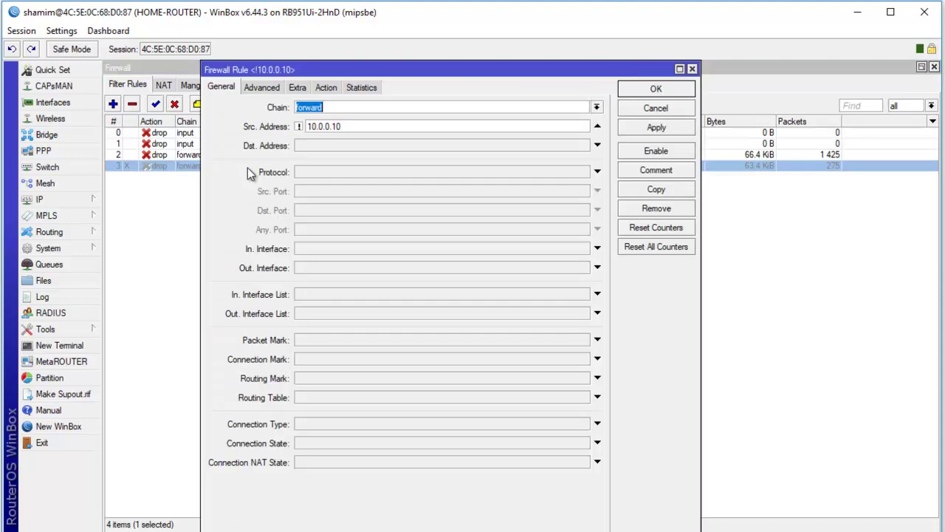
click(271, 88)
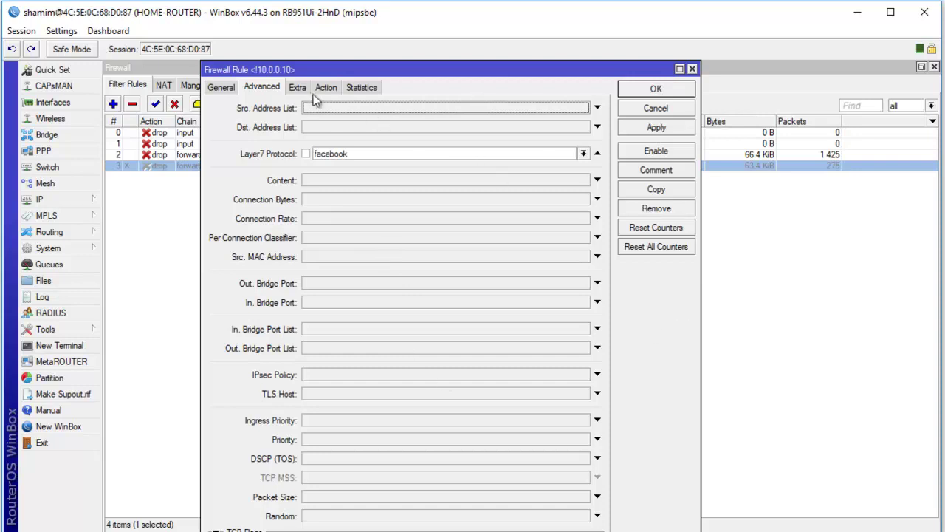
click(229, 88)
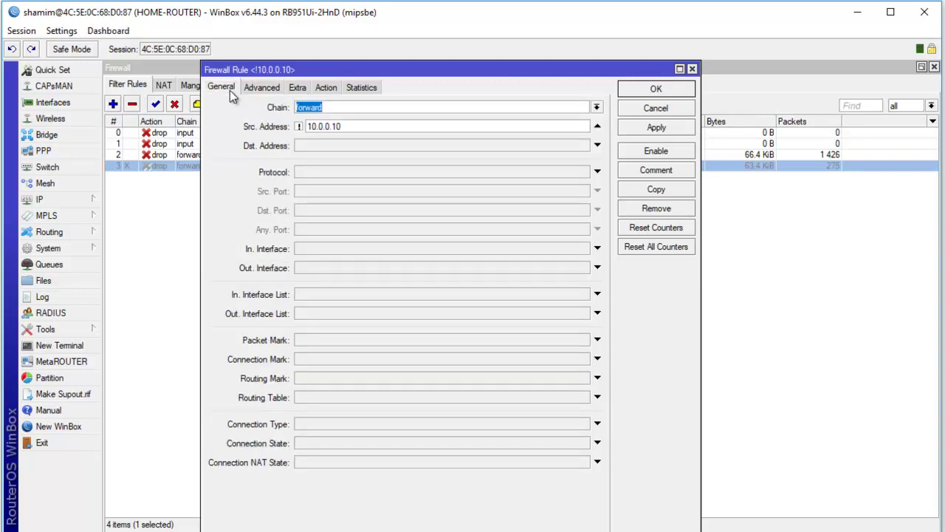